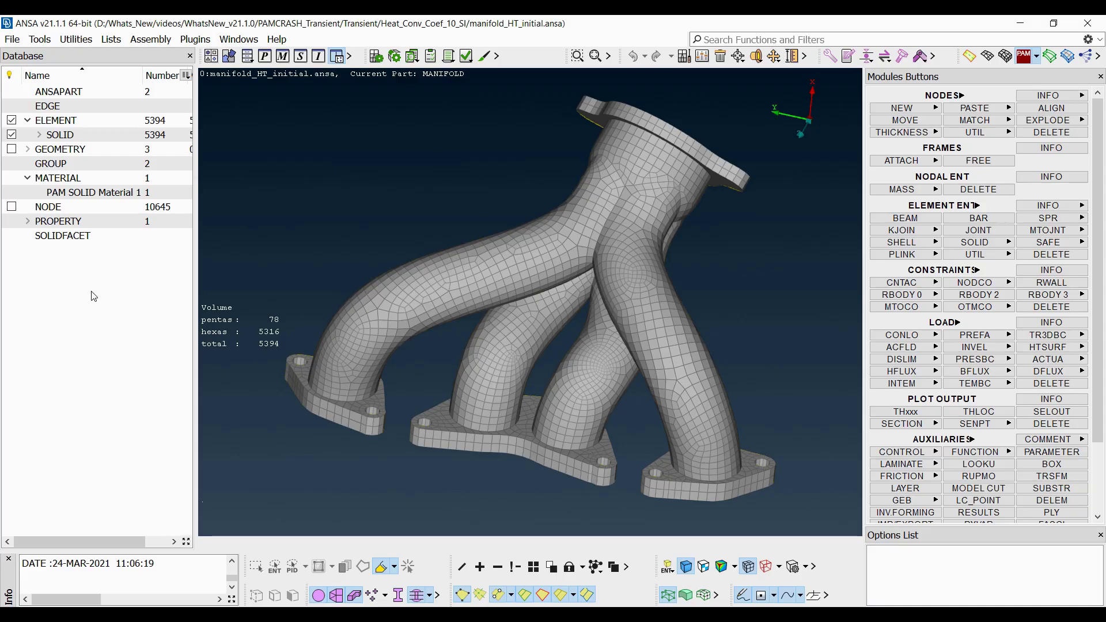
# Expand PROPERTY in the Database tree and list the PART_SOLID properties.
pyautogui.click(28, 224)
pyautogui.click(28, 222)
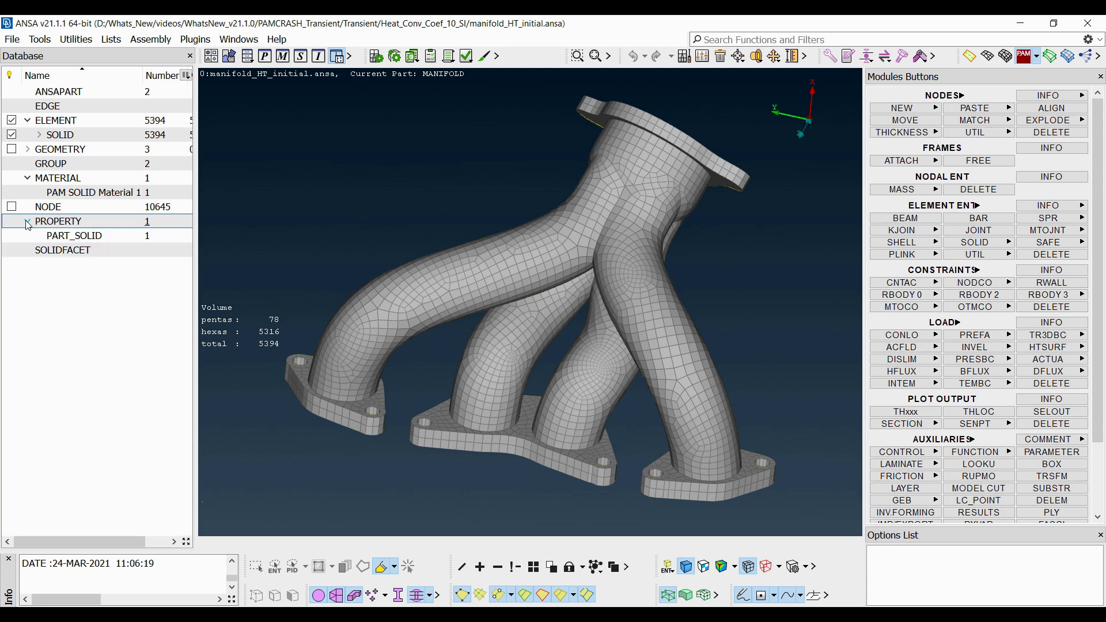
pyautogui.click(60, 239)
pyautogui.doubleClick(59, 237)
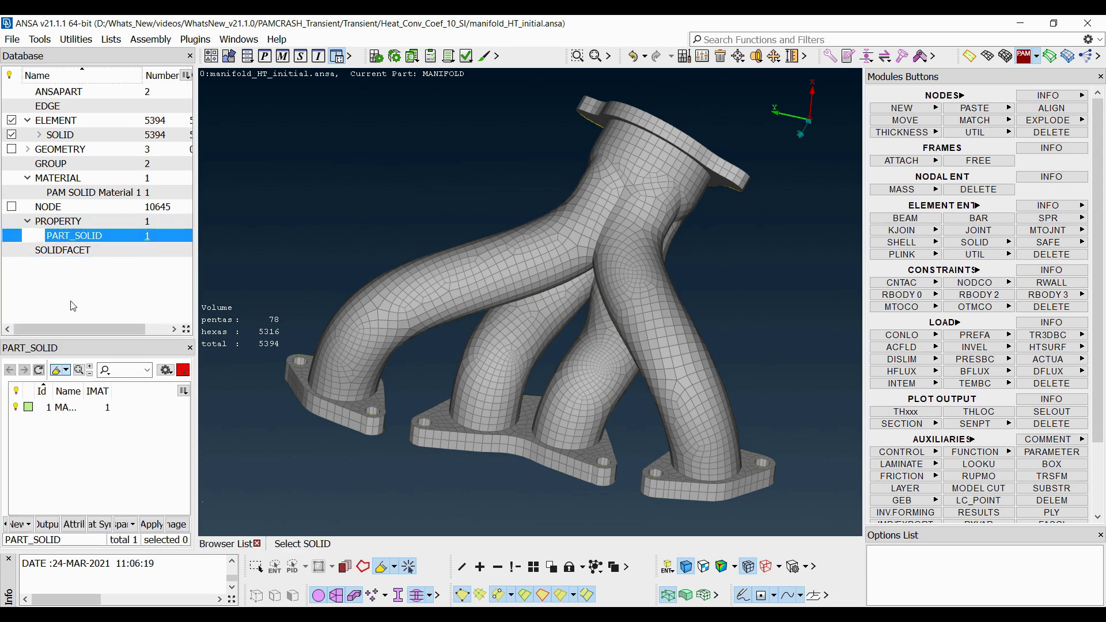
# Open the MANIFOLD property card and bring up its empty IDTHMAT thermal material list.
pyautogui.click(65, 407)
pyautogui.click(65, 407)
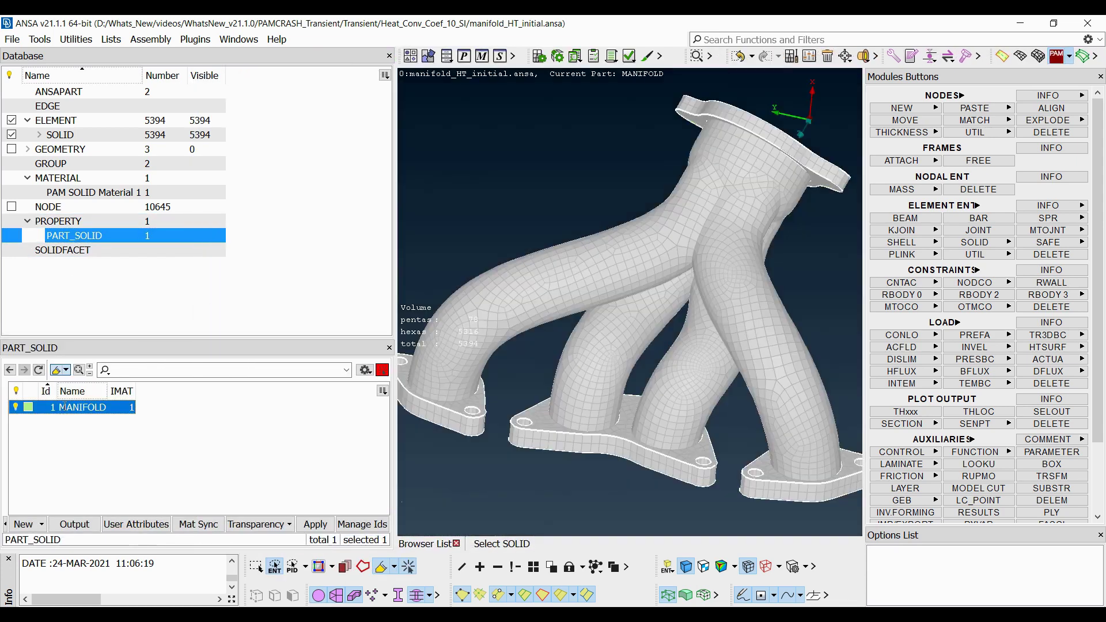
pyautogui.click(65, 418)
pyautogui.click(53, 410)
pyautogui.doubleClick(53, 410)
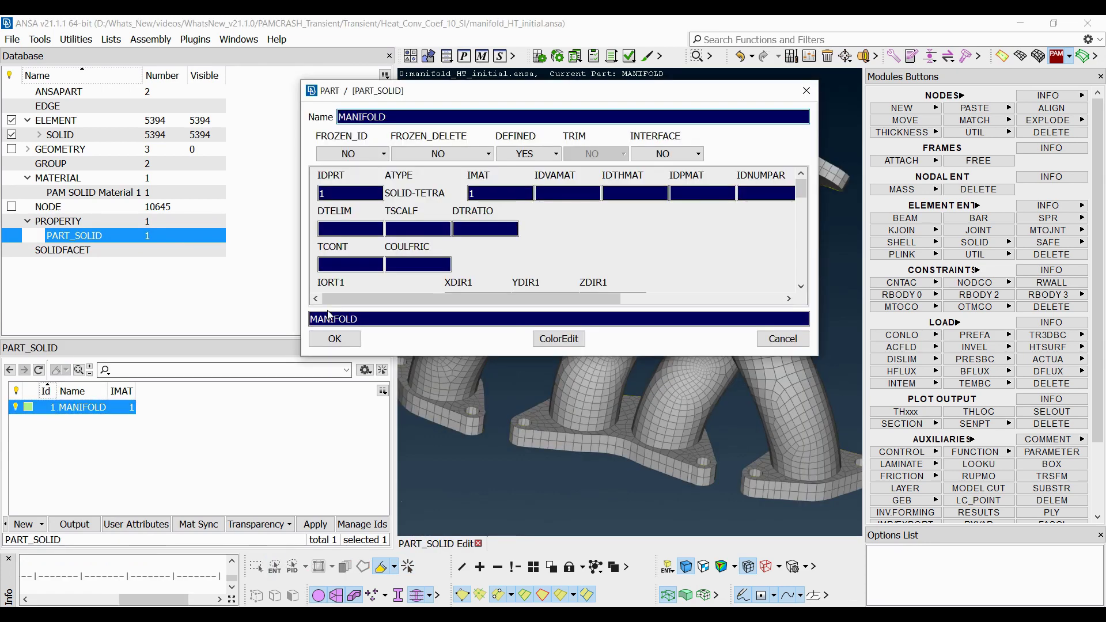
pyautogui.click(623, 193)
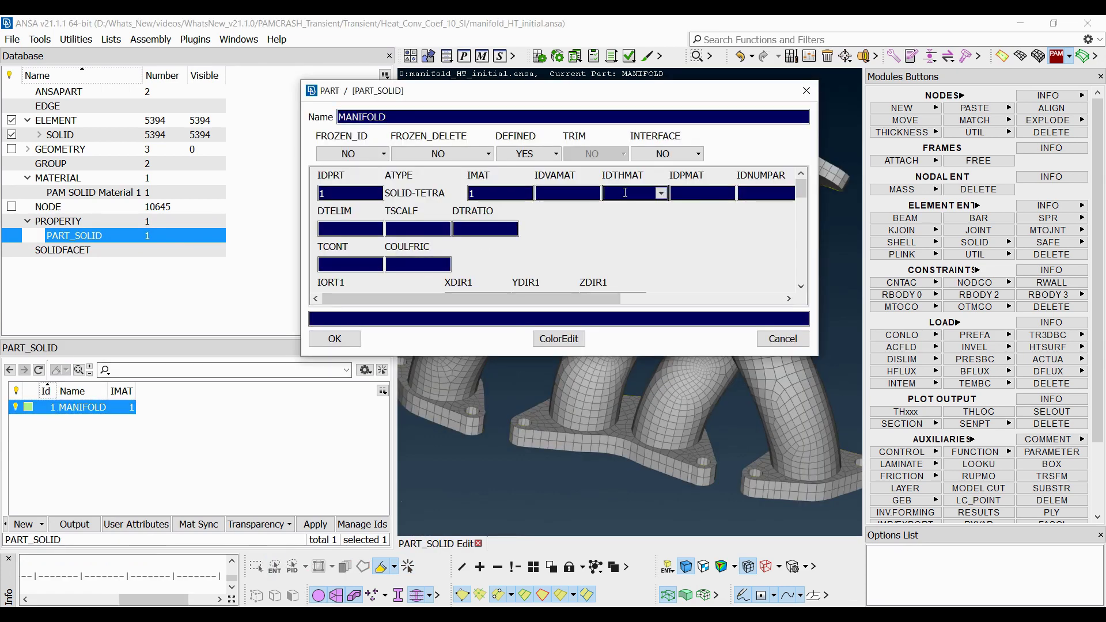
pyautogui.doubleClick(625, 193)
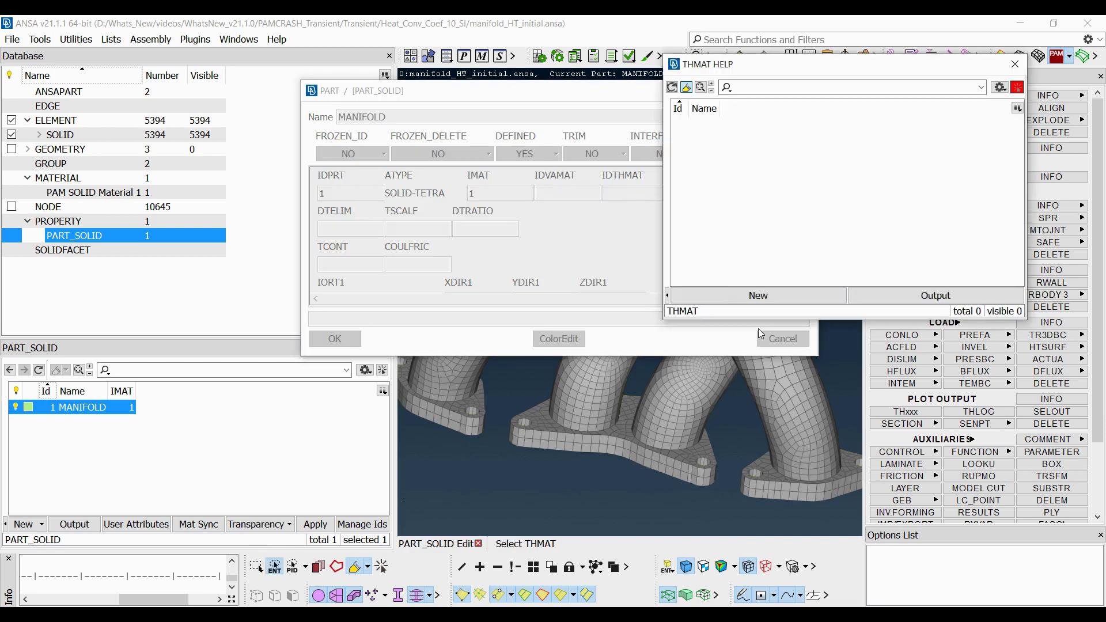
# Create a new thermal material named thermal_material with constant mass density RHO 7.85E-9.
pyautogui.click(758, 296)
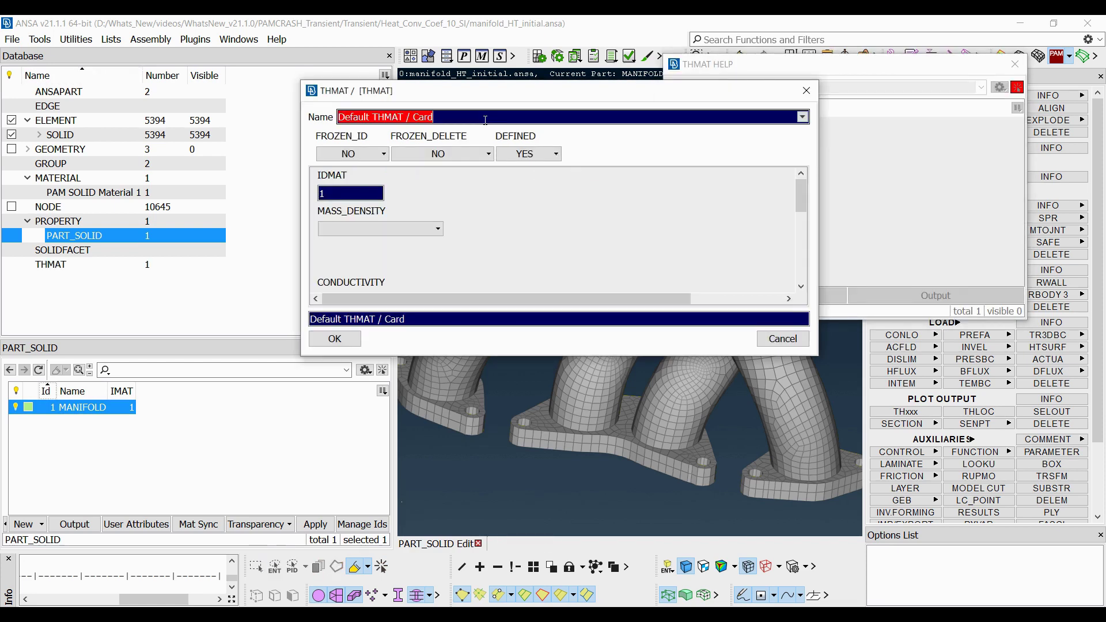
pyautogui.write('ther')
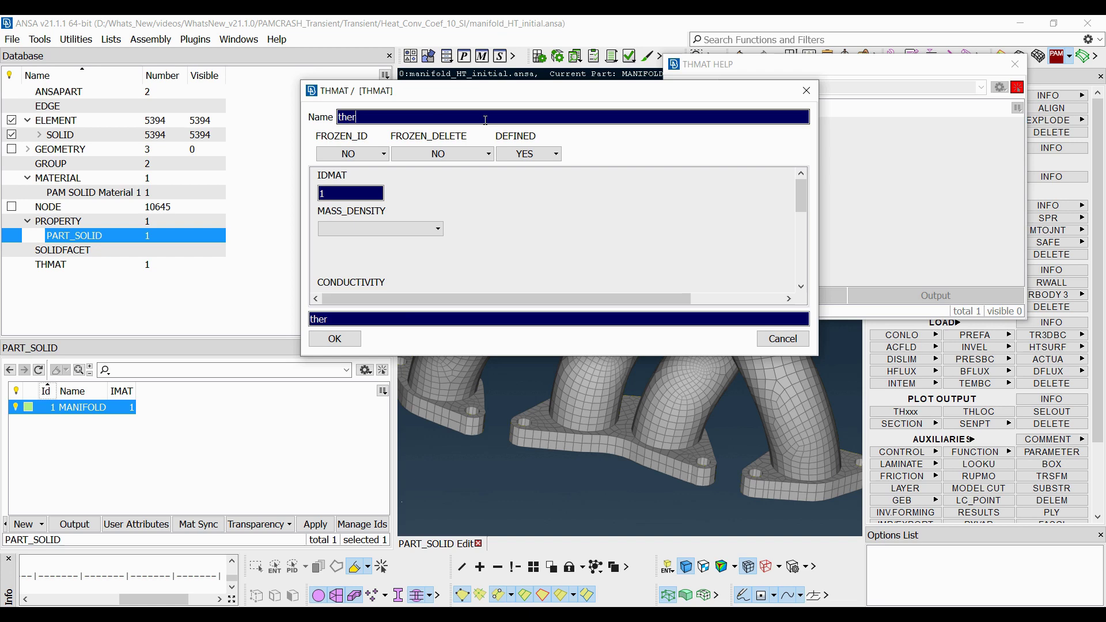
pyautogui.write('mal_material')
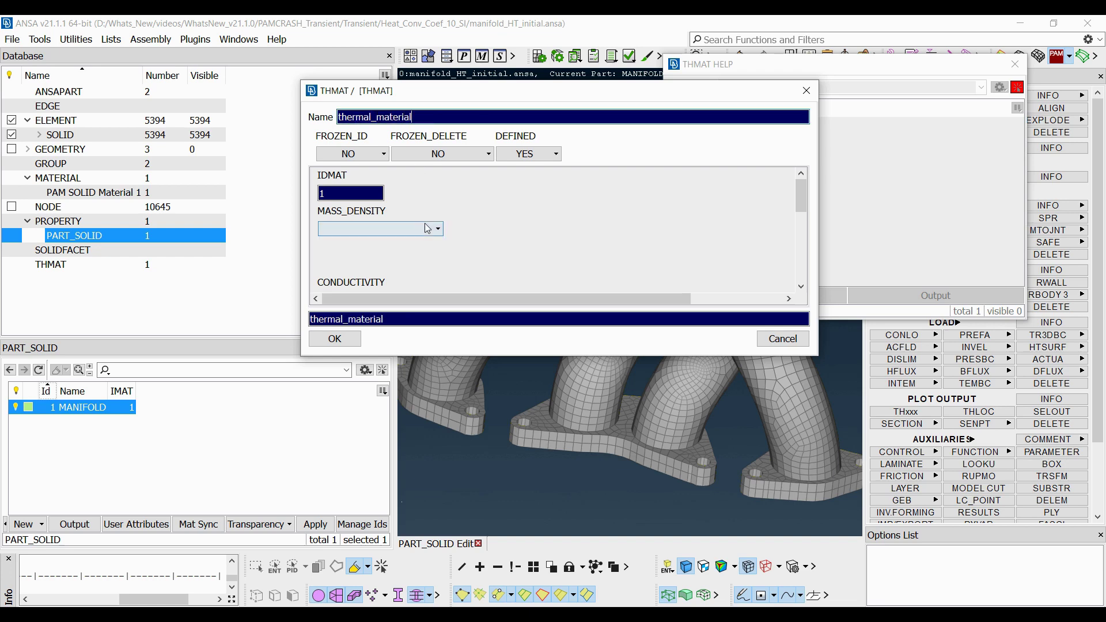
pyautogui.click(373, 260)
pyautogui.click(513, 229)
pyautogui.click(488, 261)
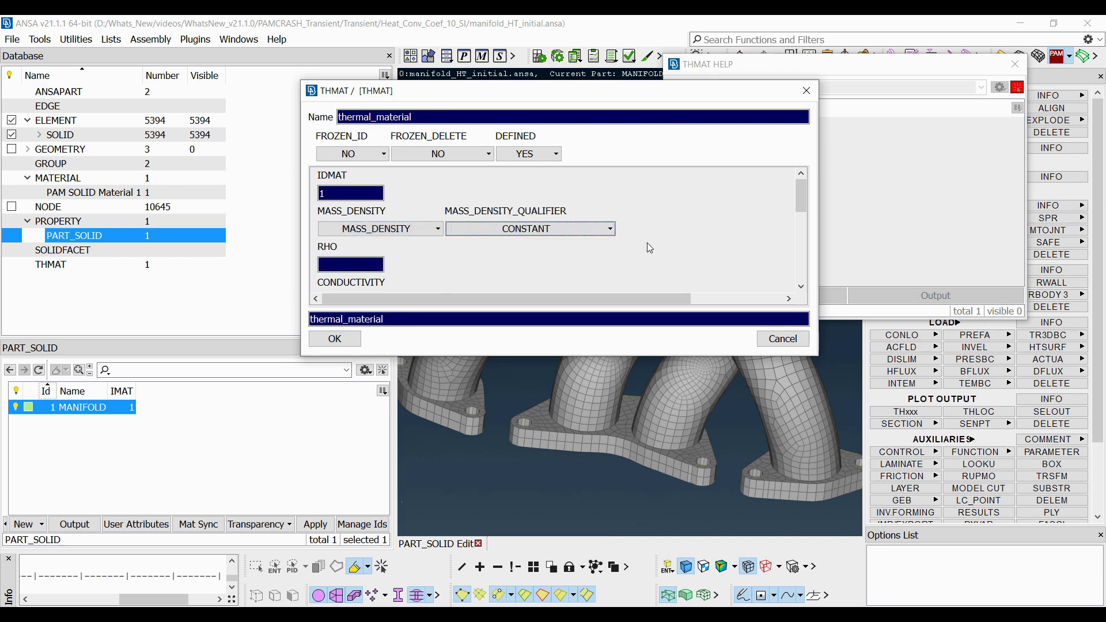
pyautogui.click(366, 266)
pyautogui.write('7.85E-9')
# Give thermal_material an isotropic constant conductivity Kp of 0.016.
pyautogui.scroll(-2, 424, 237)
pyautogui.click(414, 234)
pyautogui.click(374, 257)
pyautogui.click(492, 231)
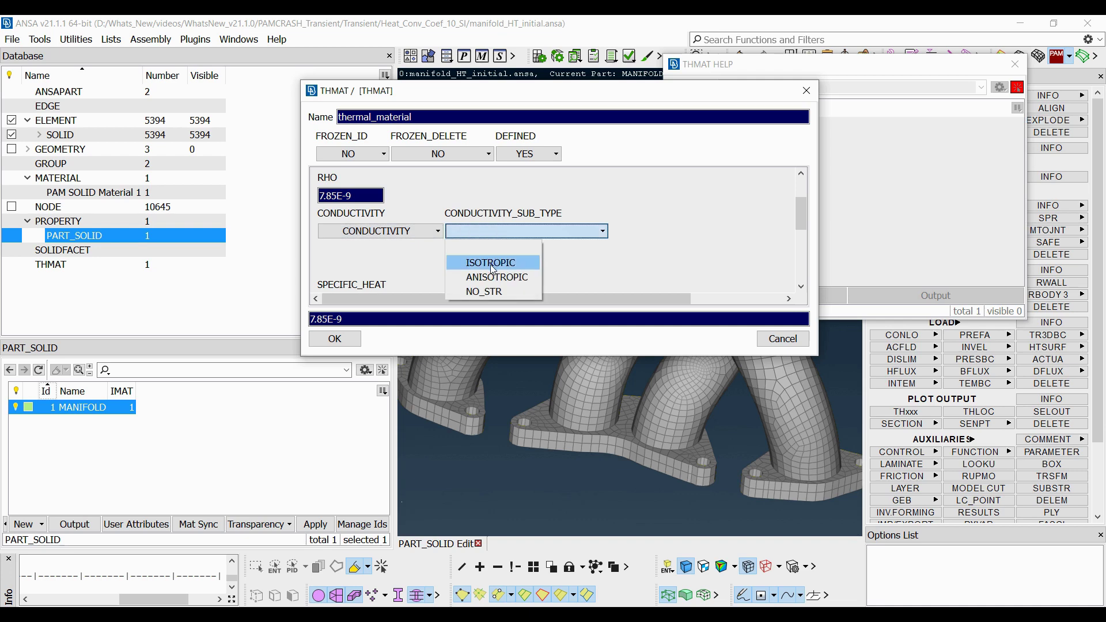
pyautogui.click(490, 265)
pyautogui.click(681, 231)
pyautogui.click(646, 266)
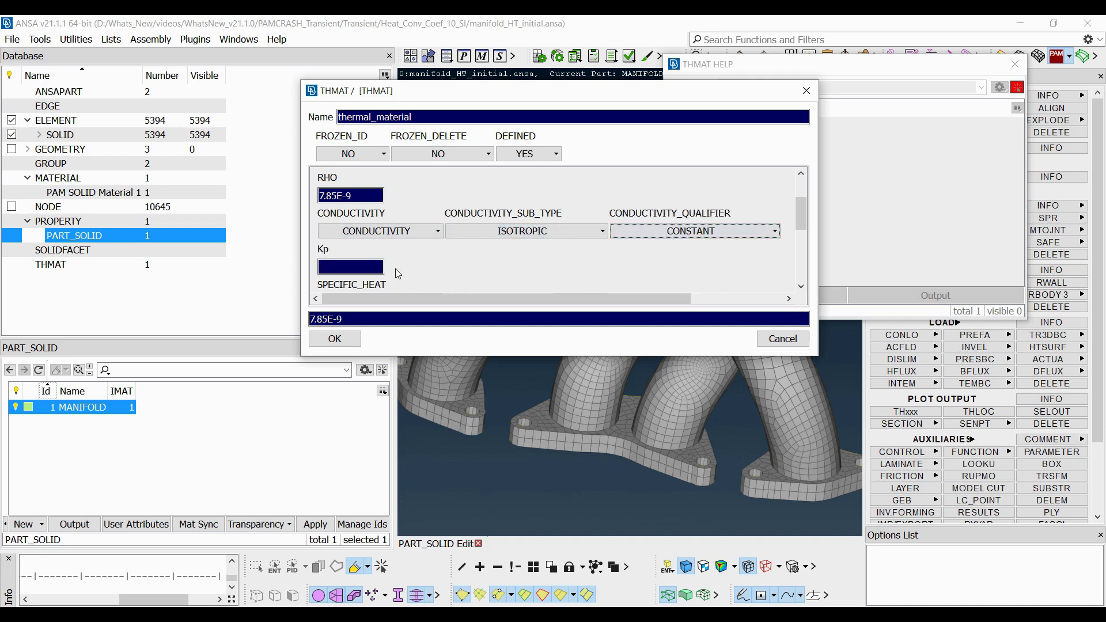
pyautogui.write('0.016')
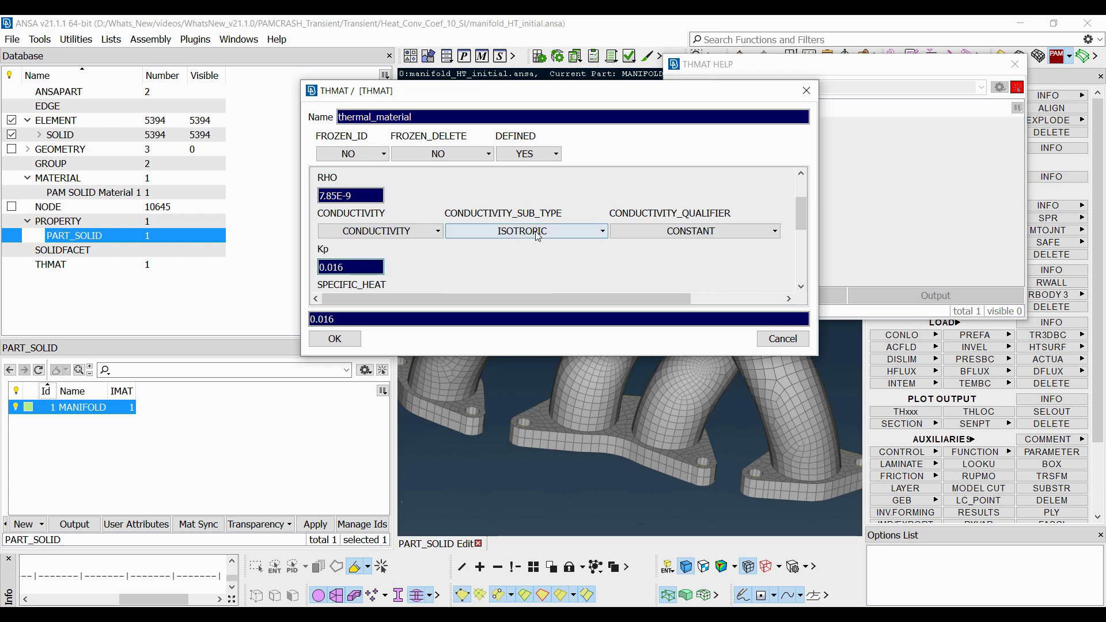
# Set a constant specific heat Cp of 500 and save the material.
pyautogui.scroll(-1, 538, 236)
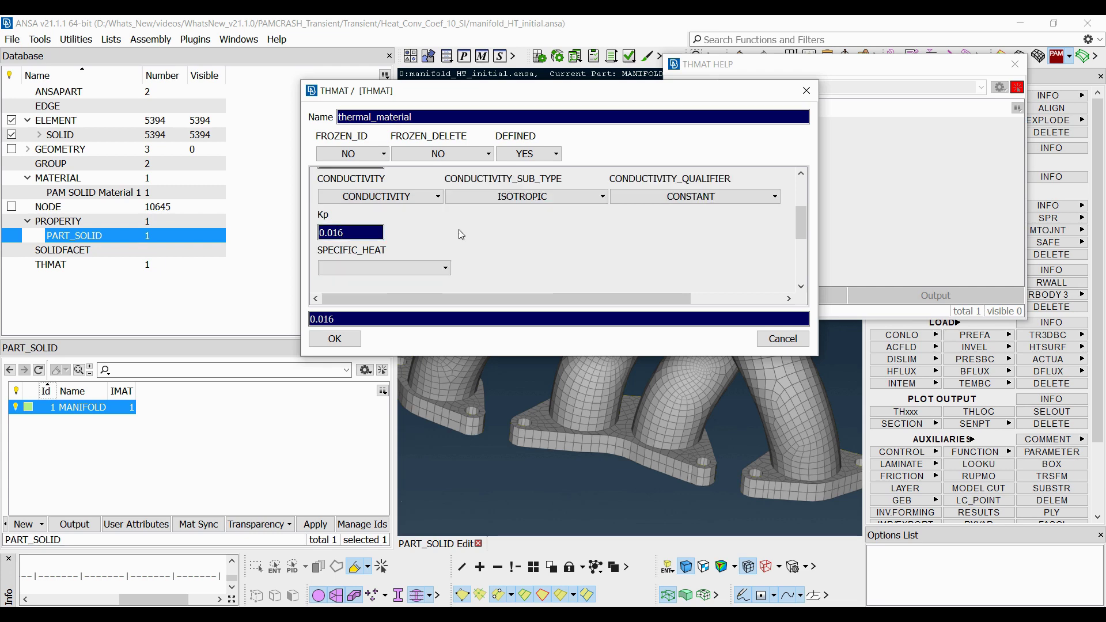
pyautogui.click(439, 268)
pyautogui.click(393, 299)
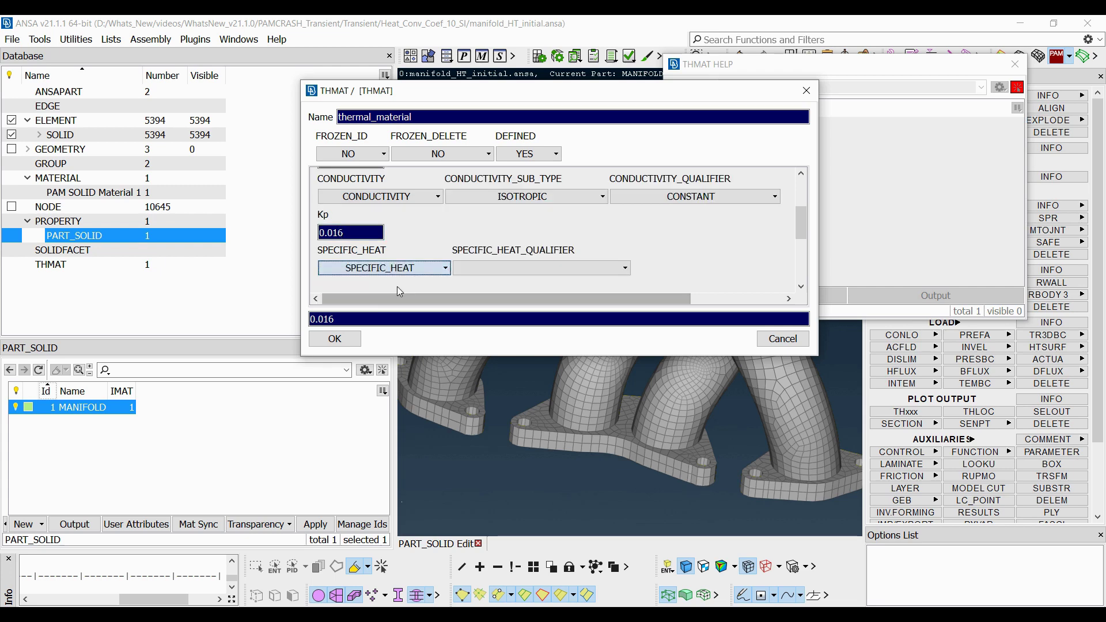
pyautogui.scroll(-2, 396, 286)
pyautogui.click(493, 200)
pyautogui.click(490, 230)
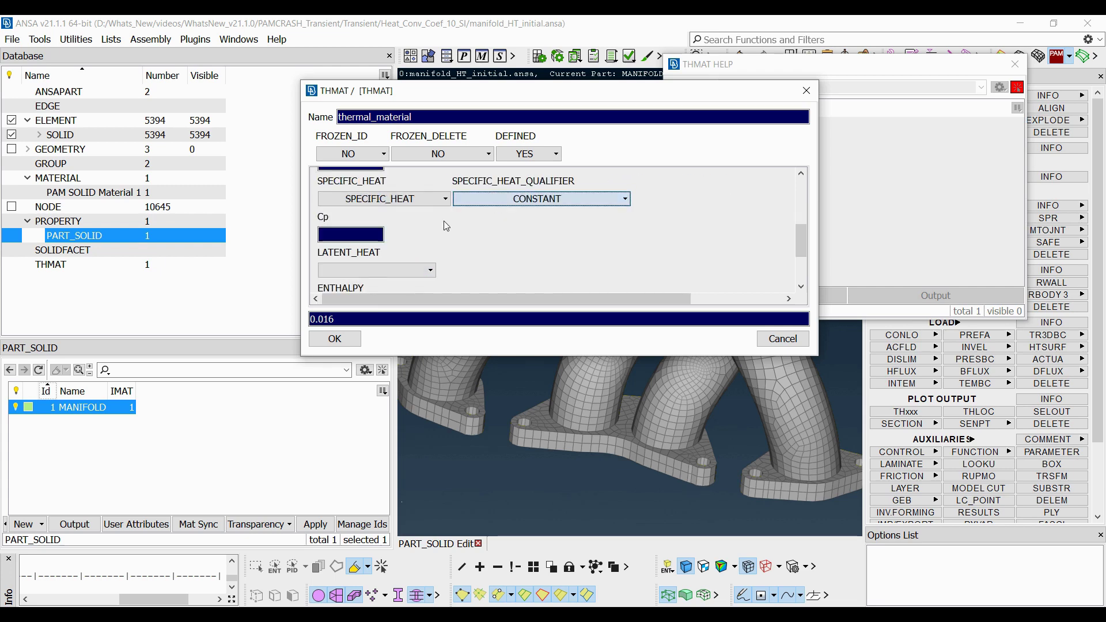
pyautogui.write('500')
pyautogui.click(360, 340)
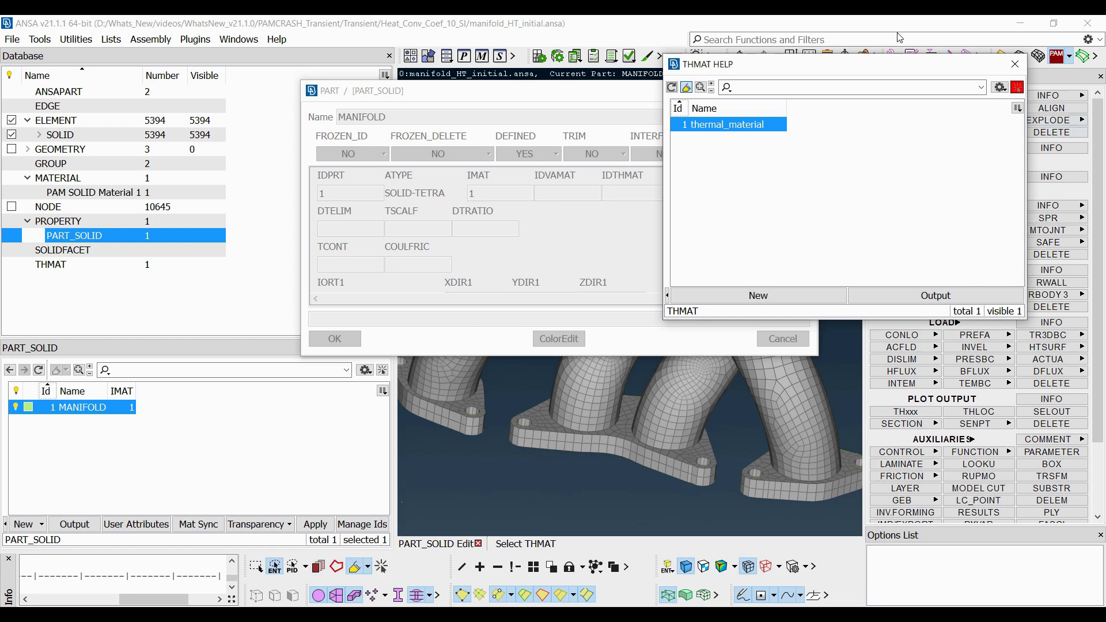
# Assign thermal_material as IDTHMAT of MANIFOLD, confirm the card and close the PART_SOLID list.
pyautogui.doubleClick(748, 124)
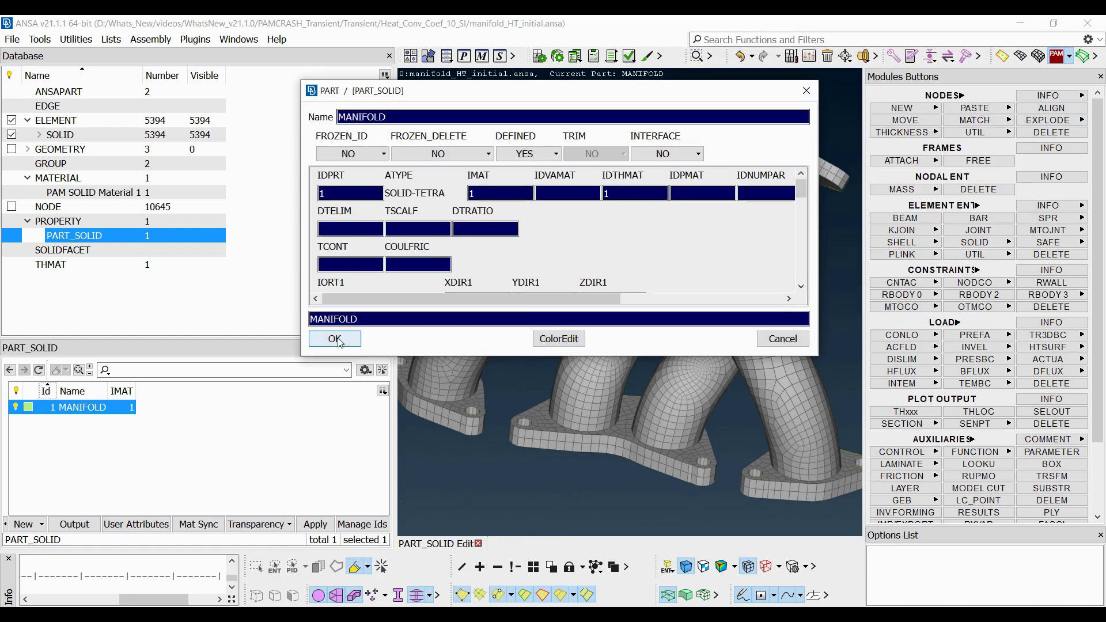
pyautogui.click(335, 339)
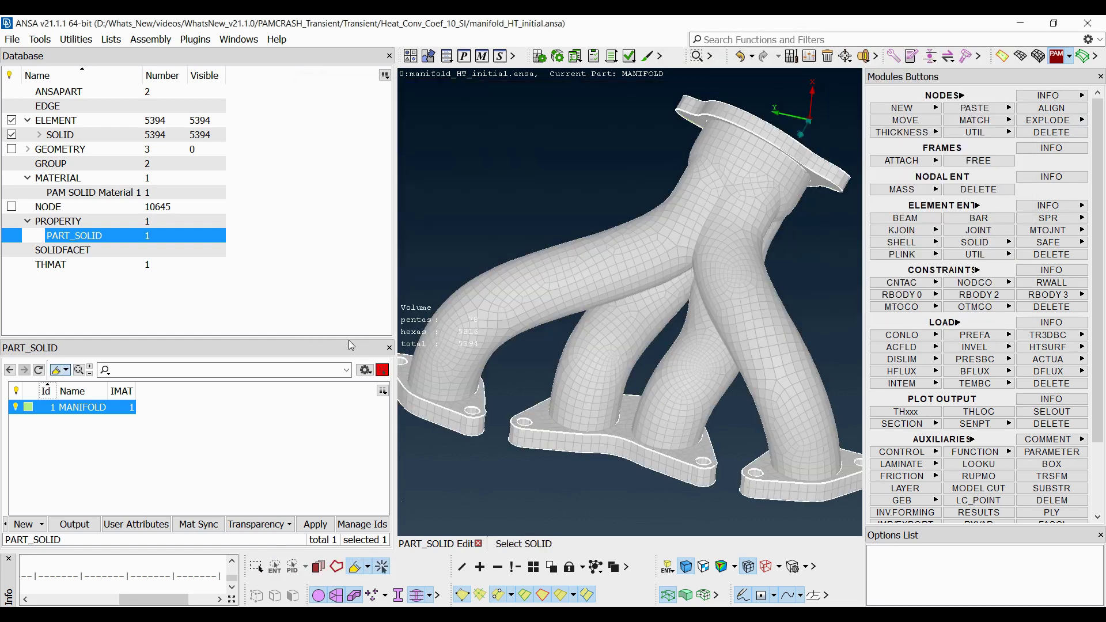
pyautogui.click(389, 348)
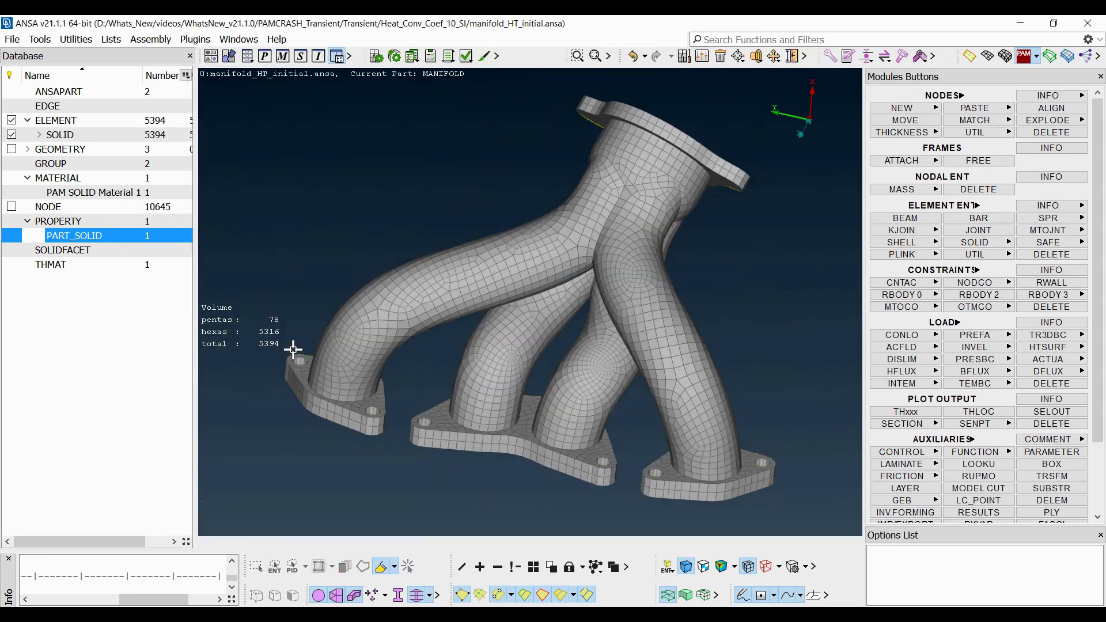
pyautogui.click(304, 516)
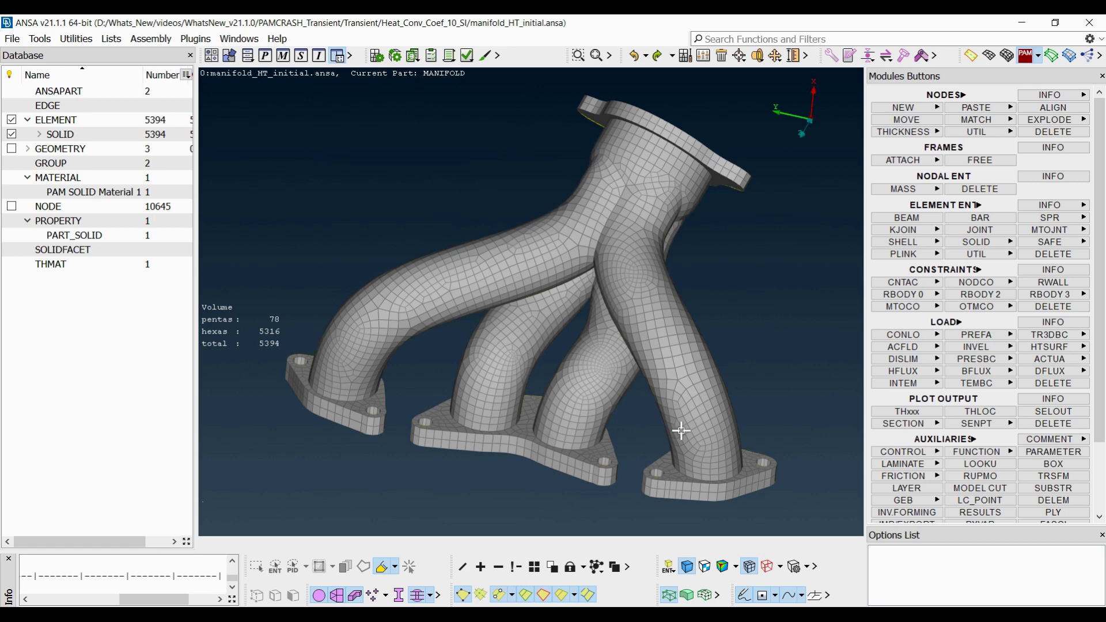
# Create TEMBC engine_temp imposing temperature 500 on the base_nodes_heat set 1.
pyautogui.click(1010, 383)
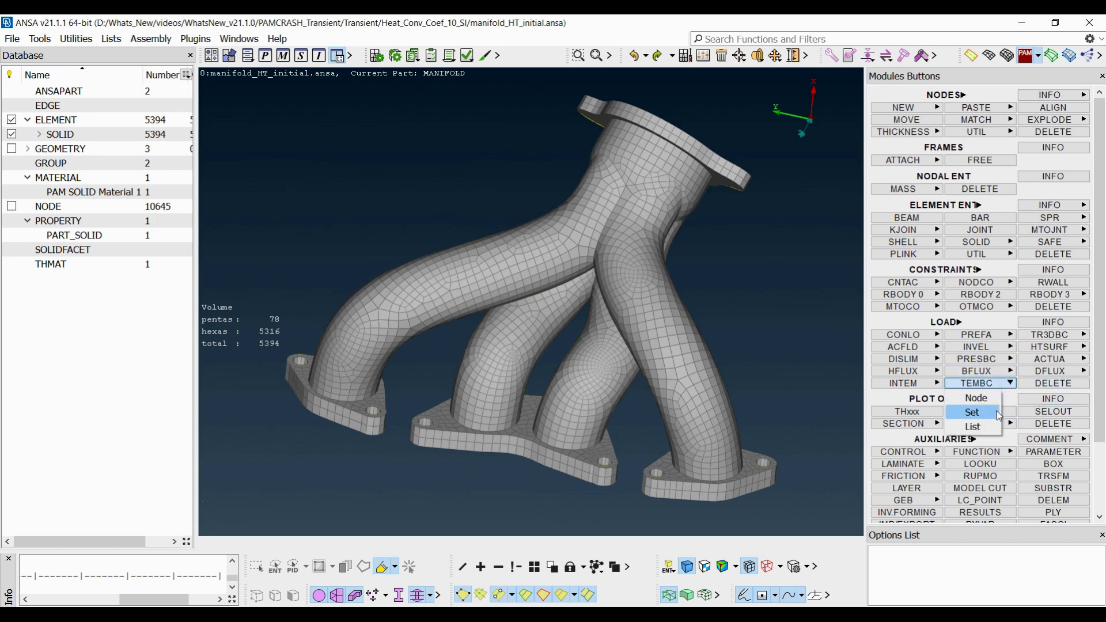
pyautogui.click(1000, 411)
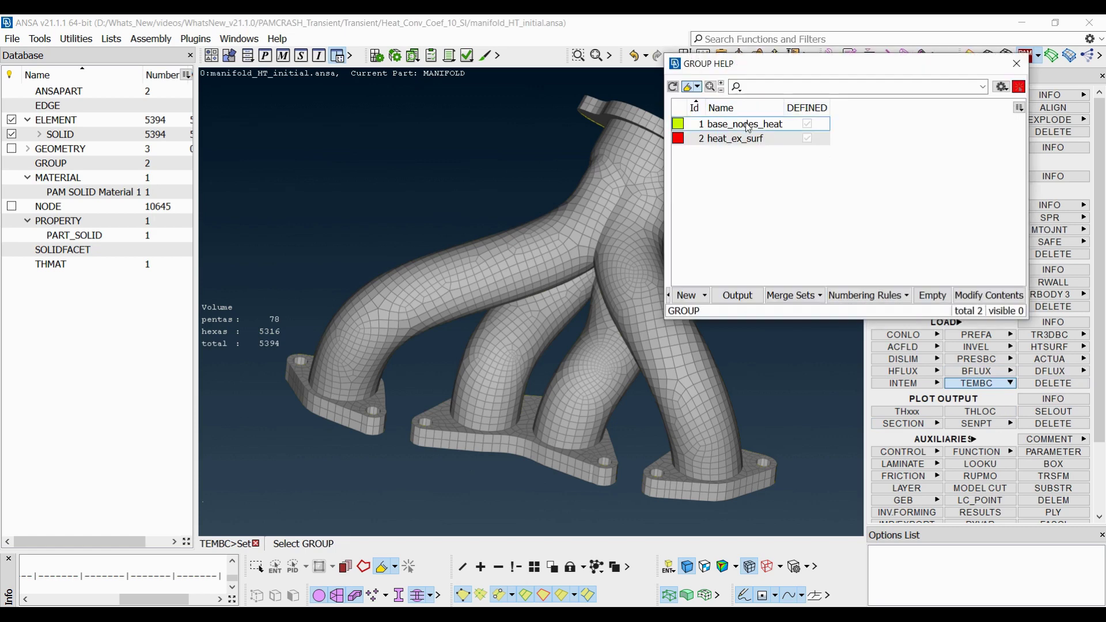
pyautogui.click(745, 125)
pyautogui.middleClick(744, 123)
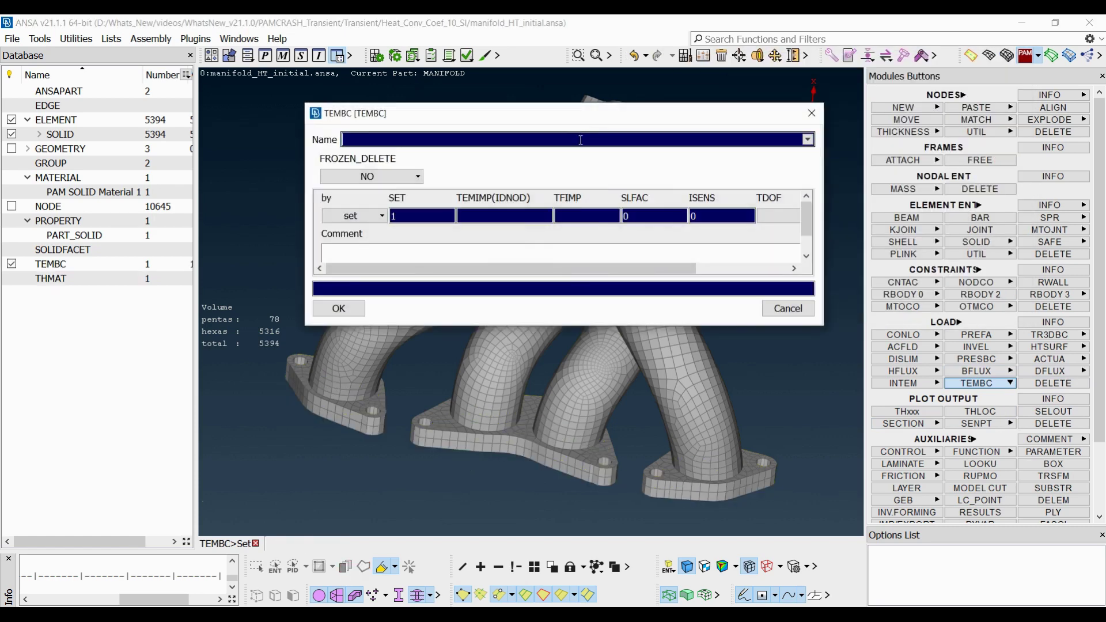
pyautogui.write('engine_temp')
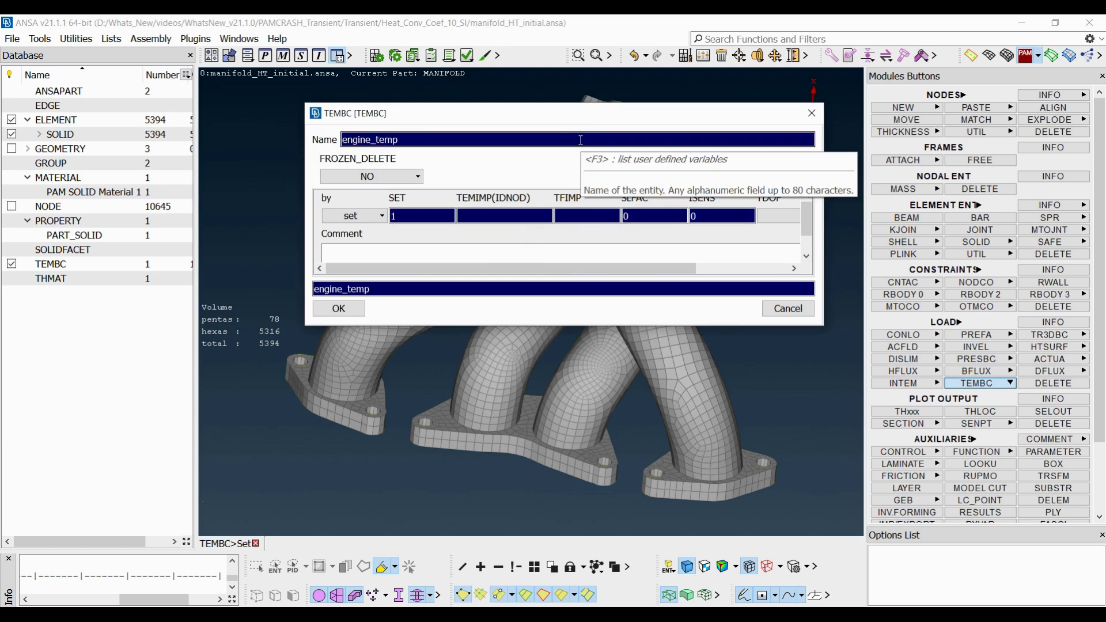
pyautogui.click(511, 219)
pyautogui.write('500')
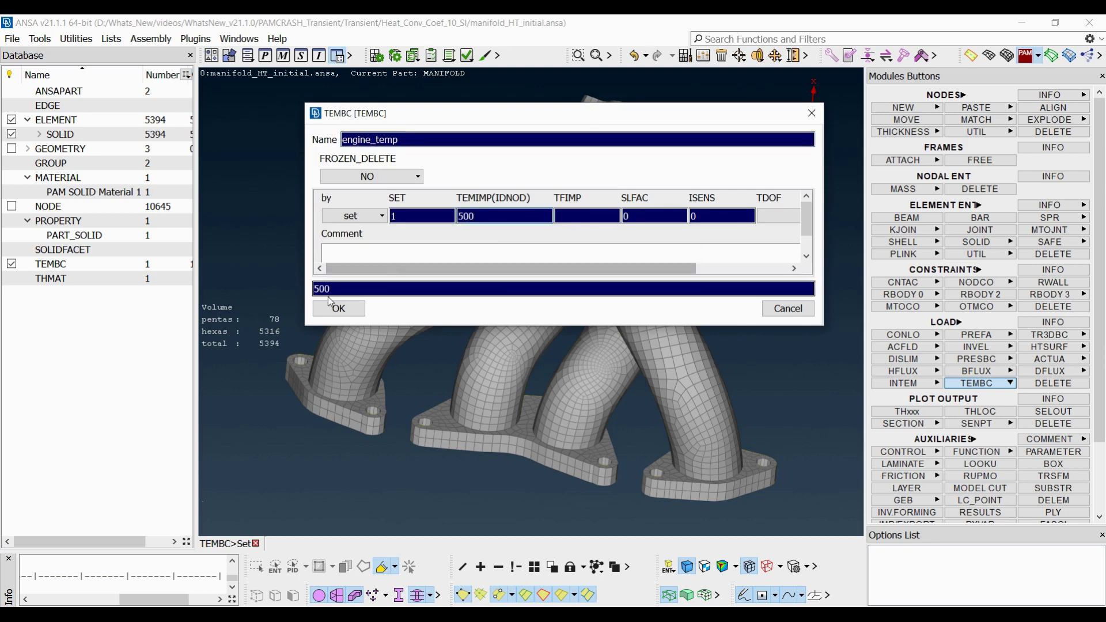
pyautogui.click(337, 309)
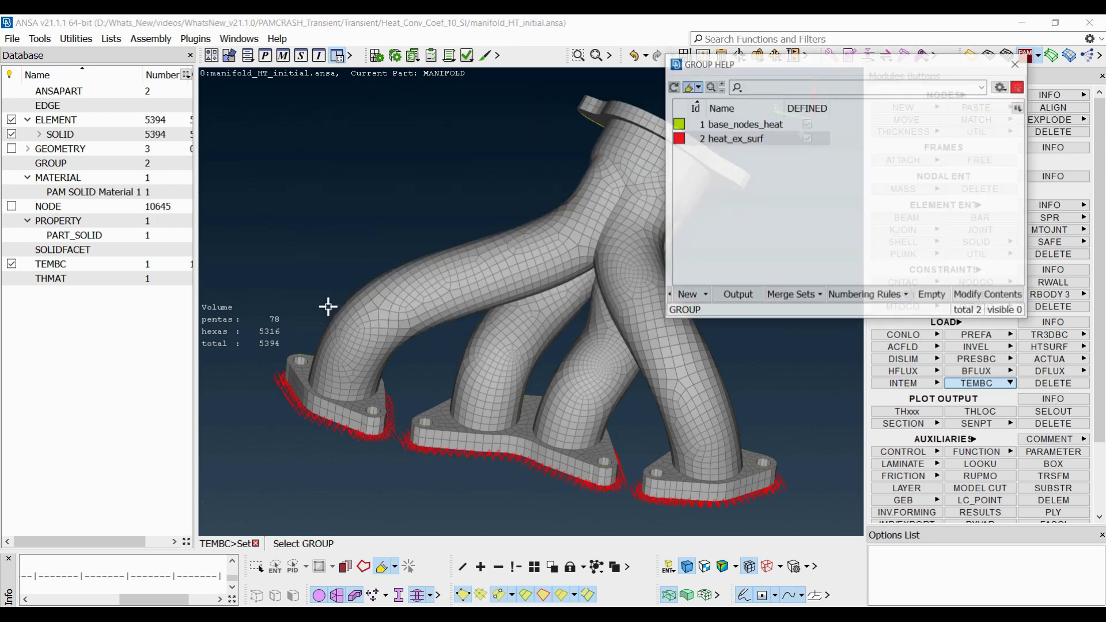
pyautogui.click(1014, 64)
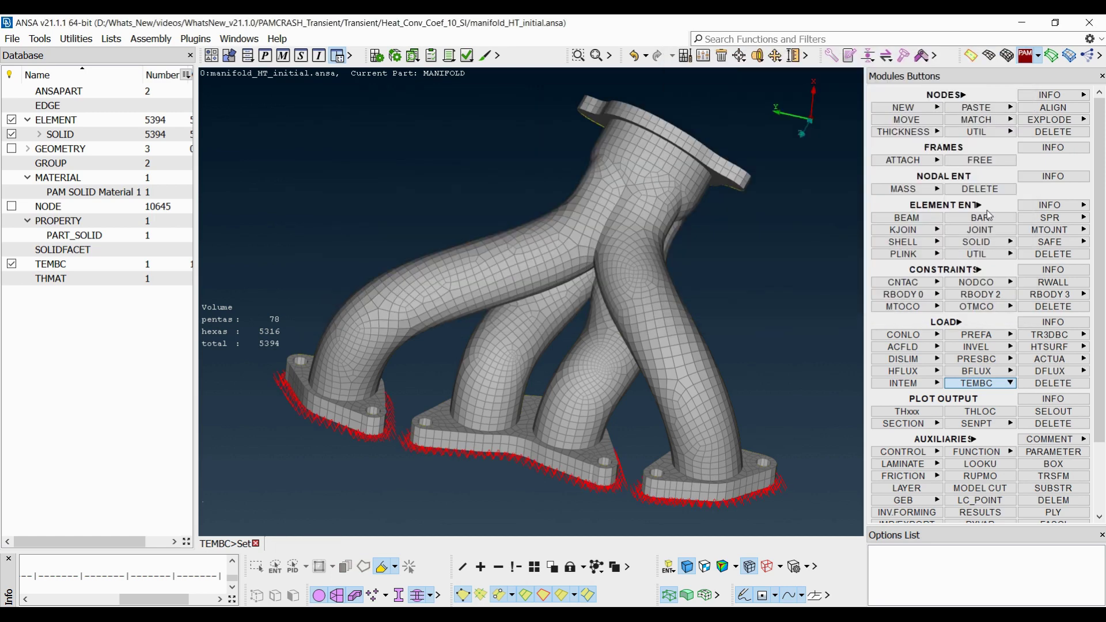
# Create an HTSURF from the heat_ex_surf set and name it heat_convection.
pyautogui.click(1082, 347)
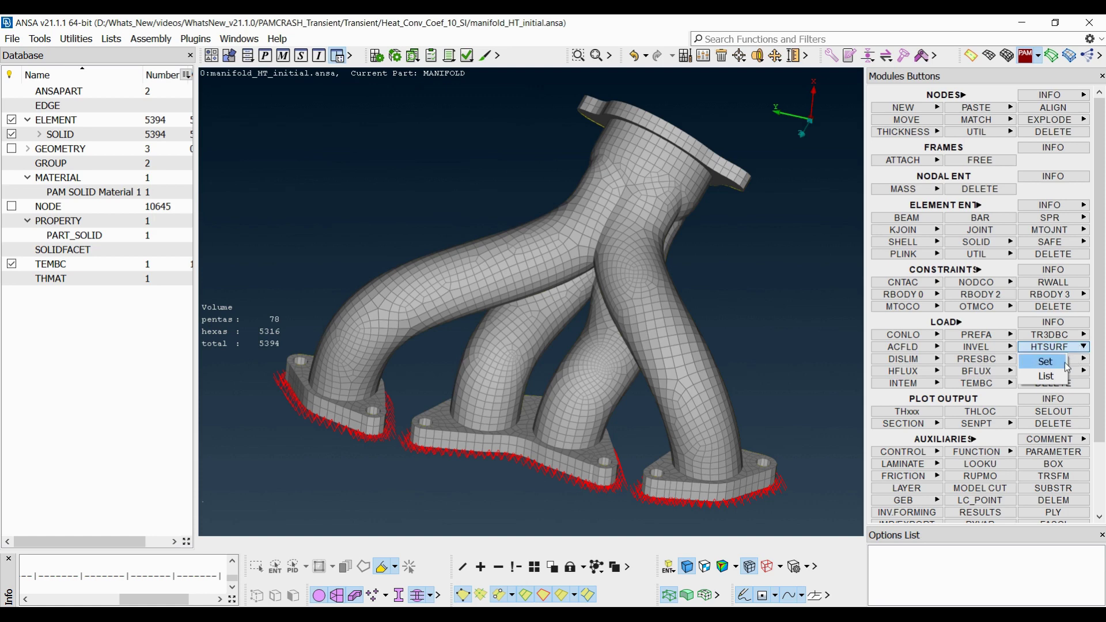
pyautogui.click(1065, 363)
pyautogui.click(741, 139)
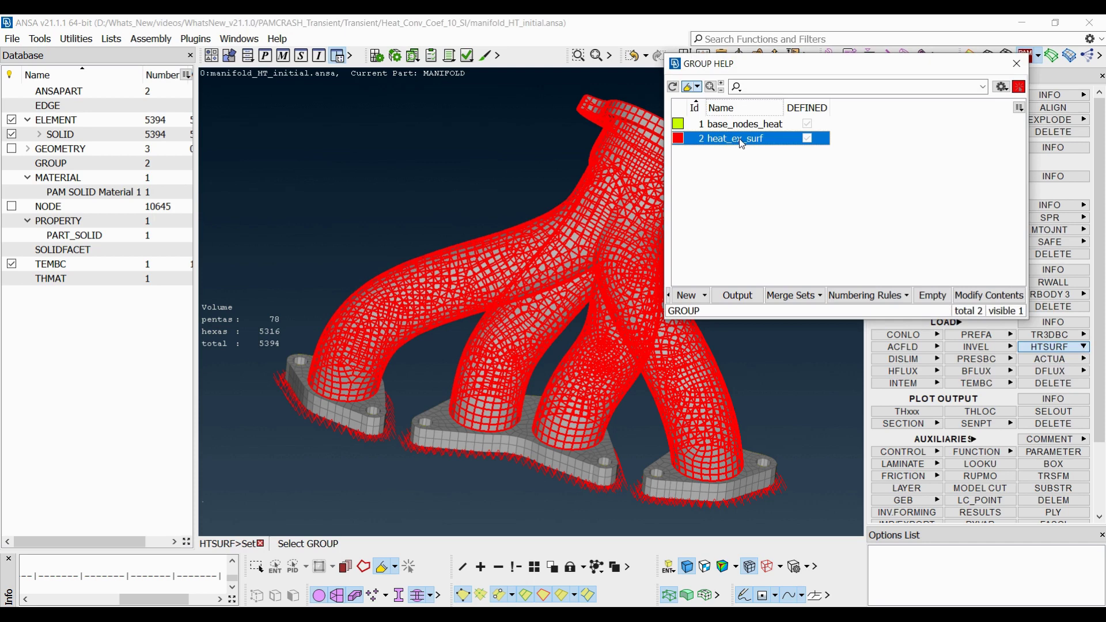
pyautogui.middleClick(738, 138)
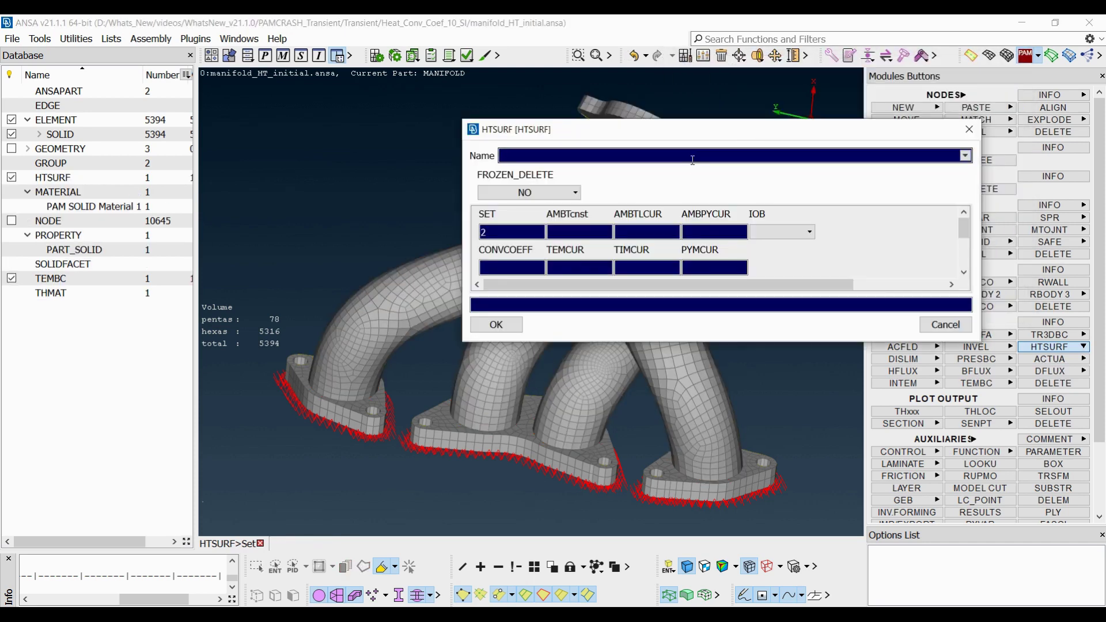
pyautogui.click(693, 160)
pyautogui.write('heat_con')
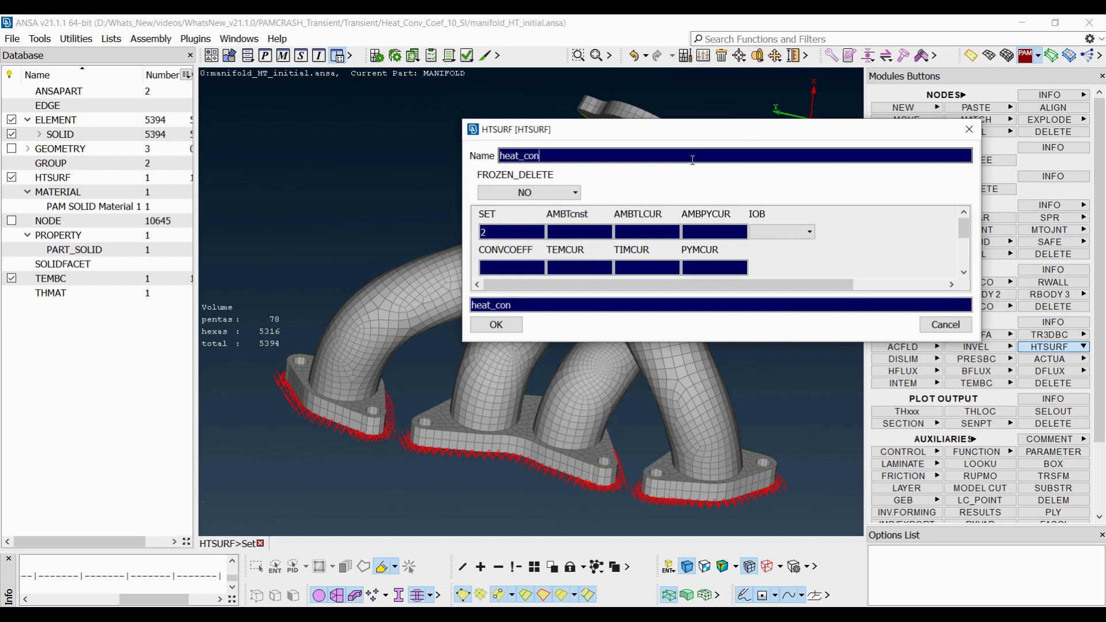
pyautogui.write('vection')
# Set ambient temperature AMBTcnst 20 and convection coefficient 1E-5, and confirm the surface.
pyautogui.click(590, 231)
pyautogui.write('20')
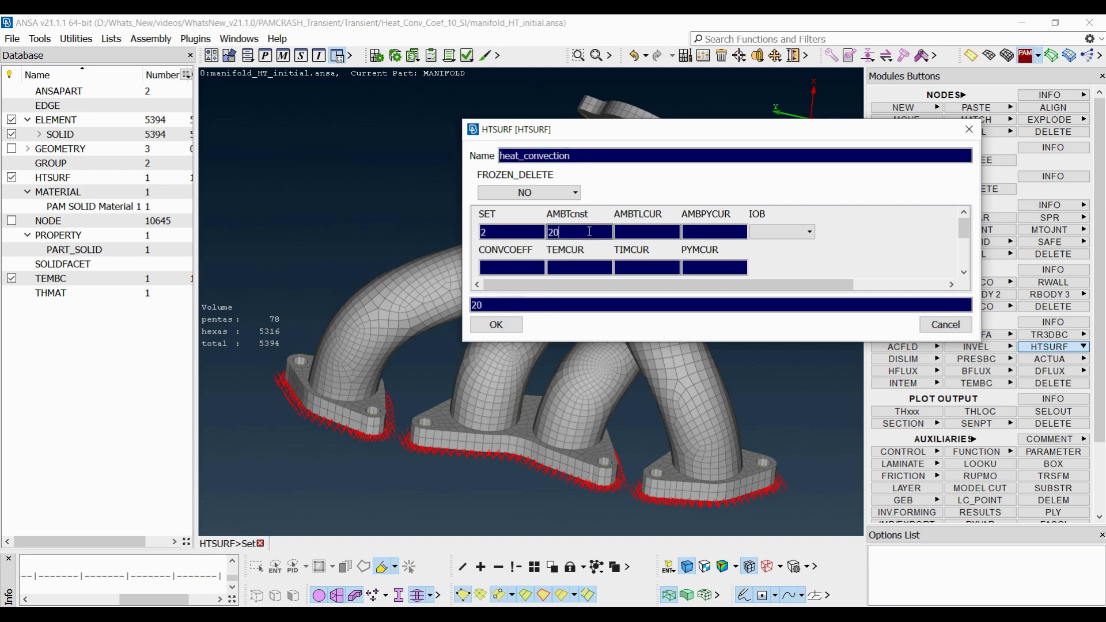
pyautogui.click(525, 268)
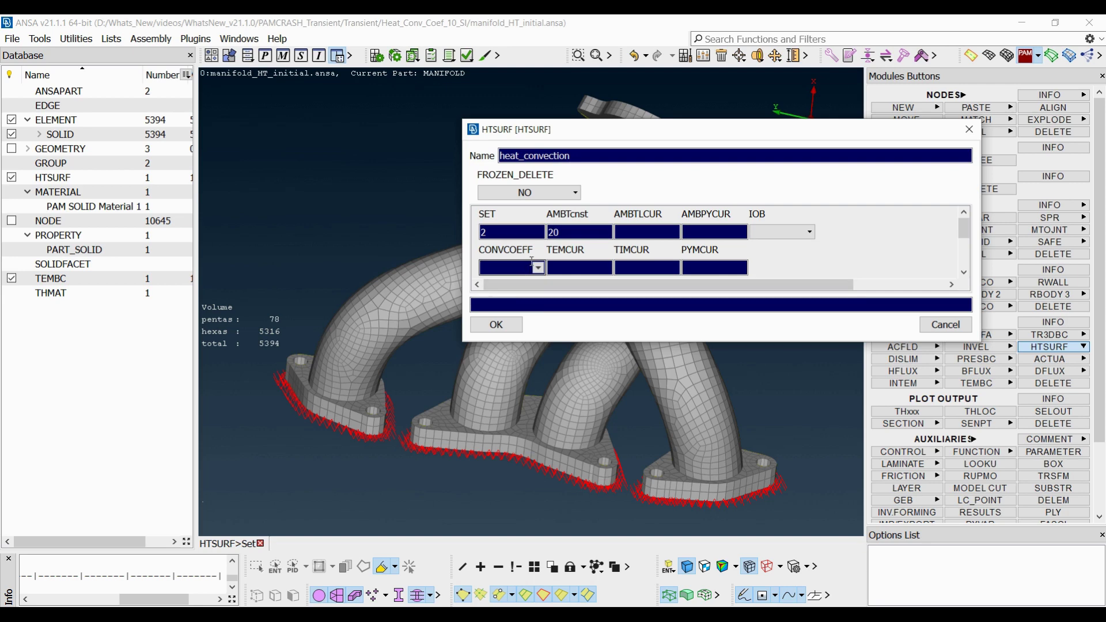
pyautogui.write('1E-5')
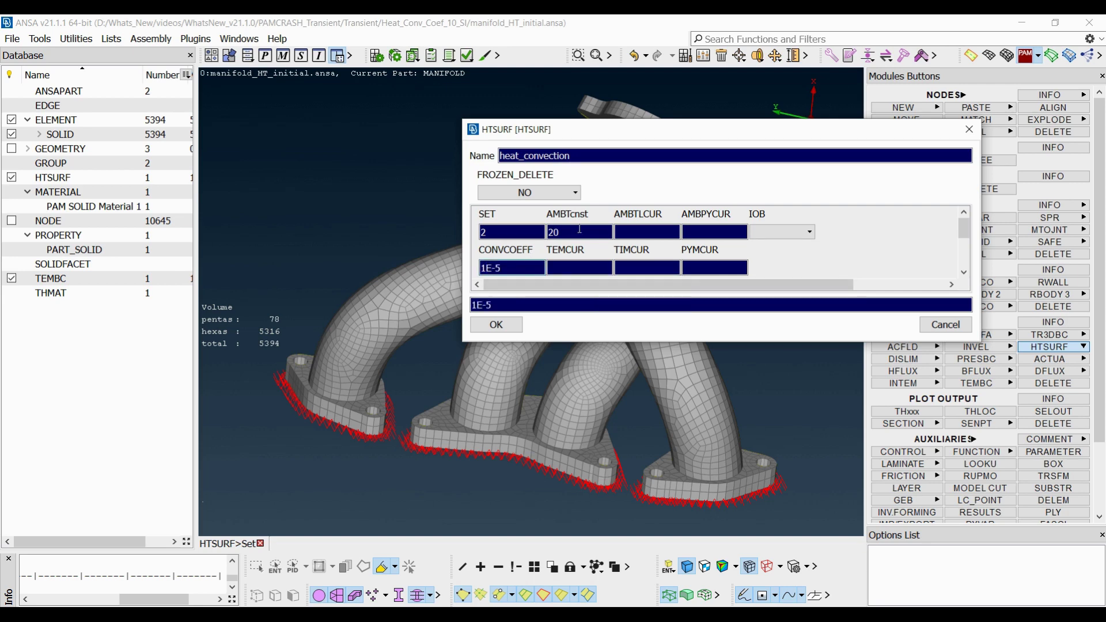
pyautogui.click(515, 331)
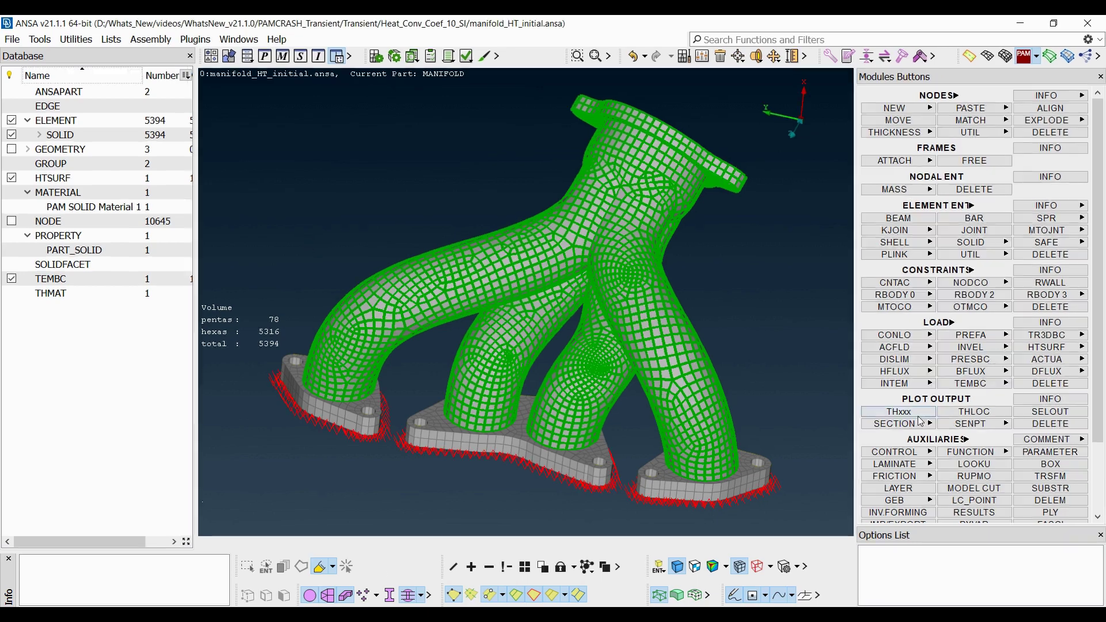
pyautogui.click(929, 451)
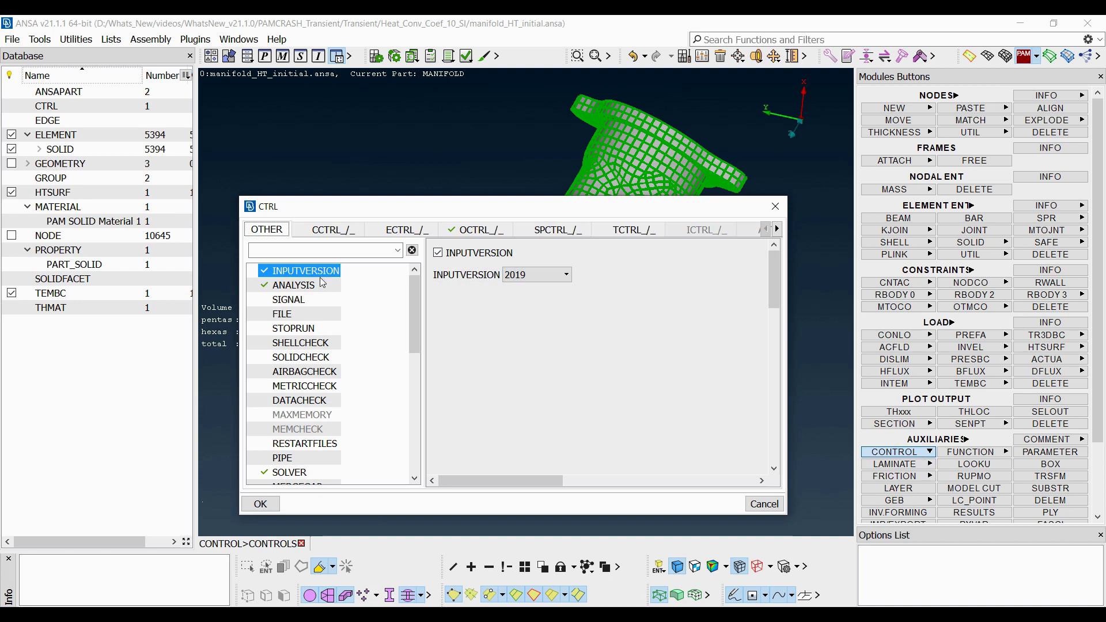
# Set the control card ANALYSIS type to IMPLICIT.
pyautogui.click(323, 284)
pyautogui.click(511, 275)
pyautogui.click(511, 311)
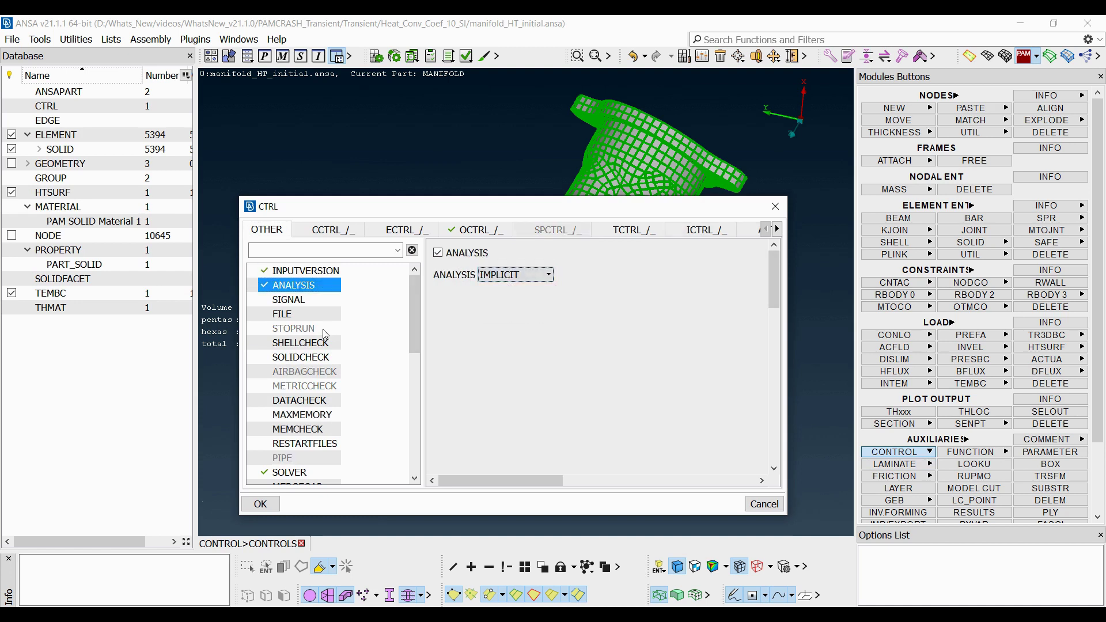
pyautogui.scroll(-2, 325, 334)
pyautogui.click(310, 387)
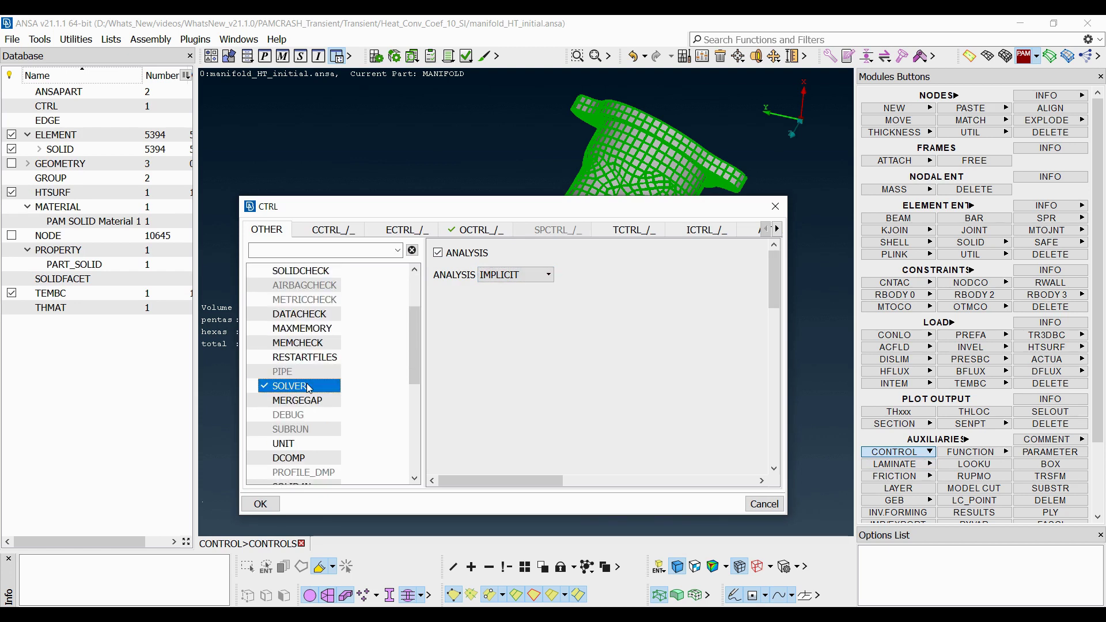
pyautogui.scroll(-2, 310, 377)
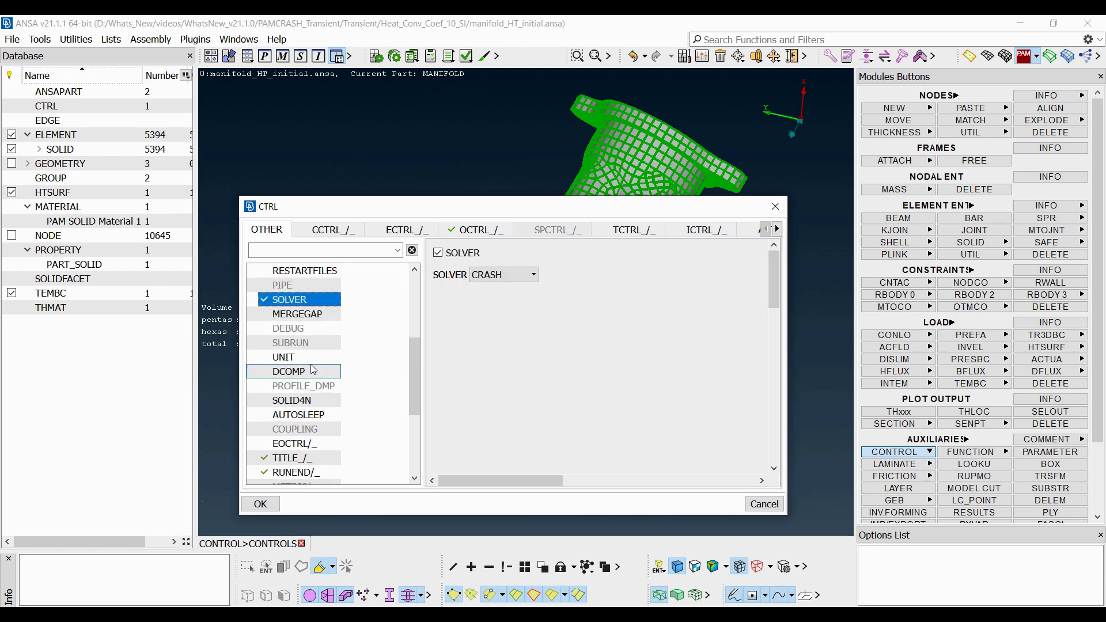
# Enable the UNIT card with millimetres for length and Celsius for temperature.
pyautogui.click(311, 358)
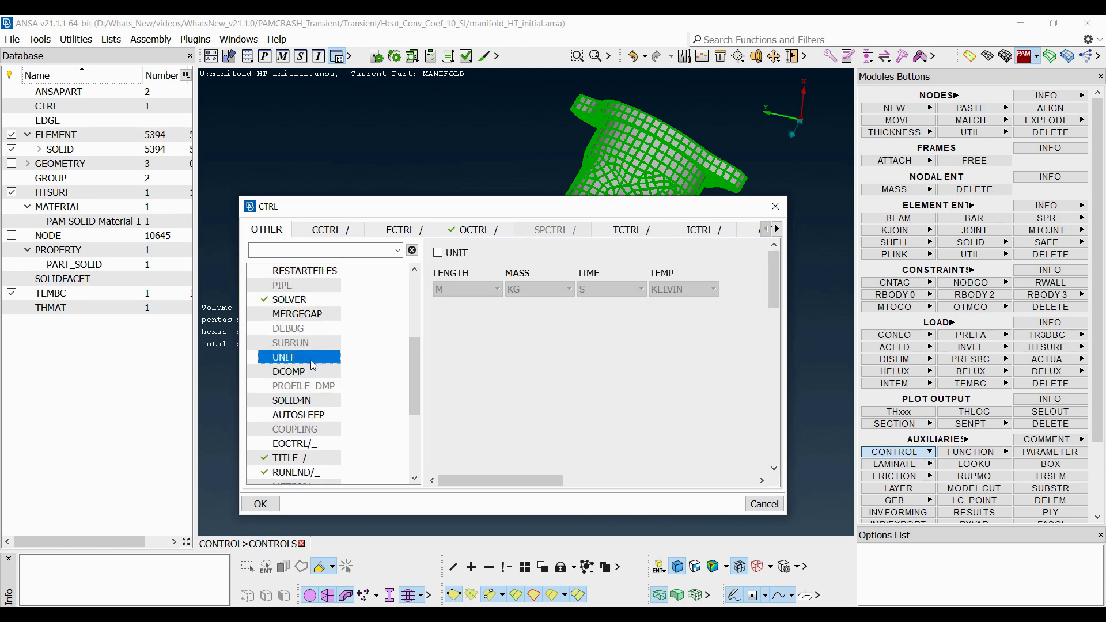
pyautogui.click(440, 254)
pyautogui.click(490, 292)
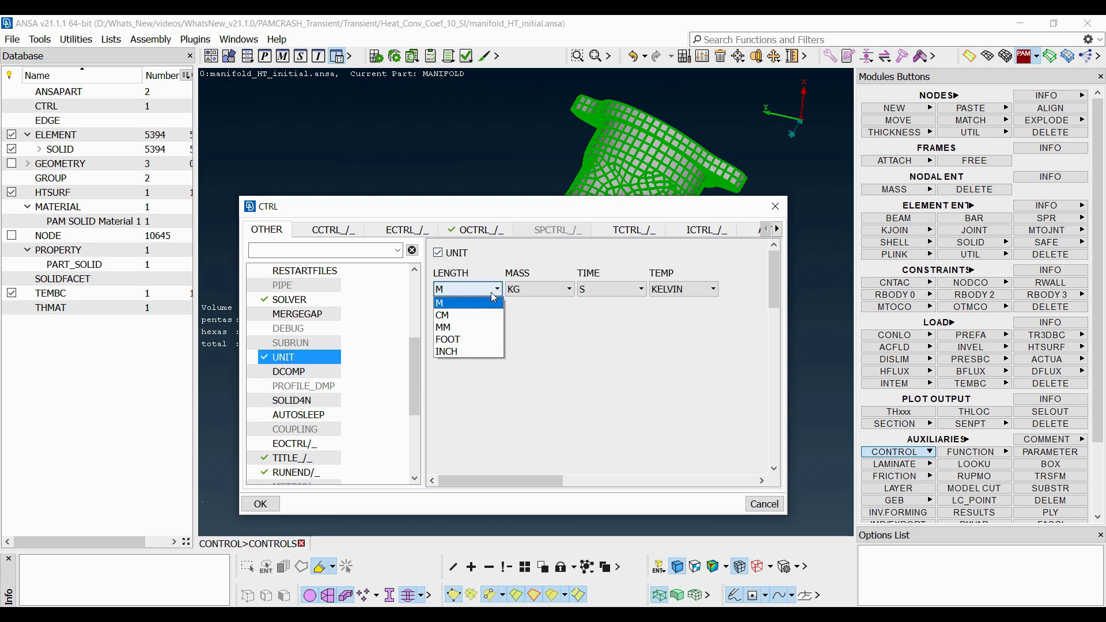
pyautogui.click(455, 316)
pyautogui.click(671, 295)
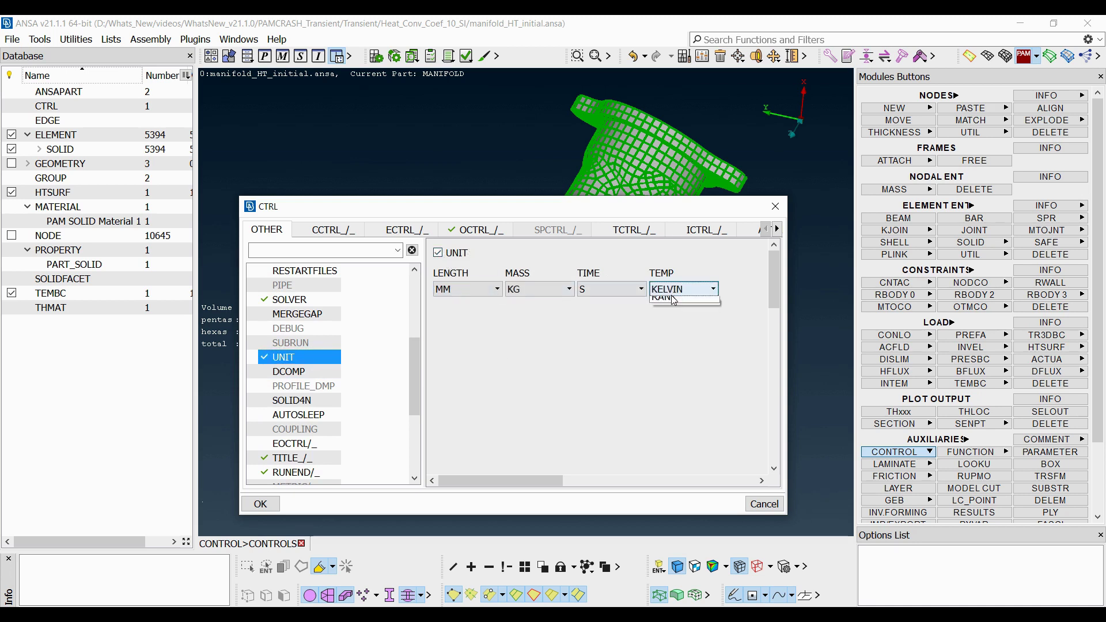
pyautogui.click(671, 313)
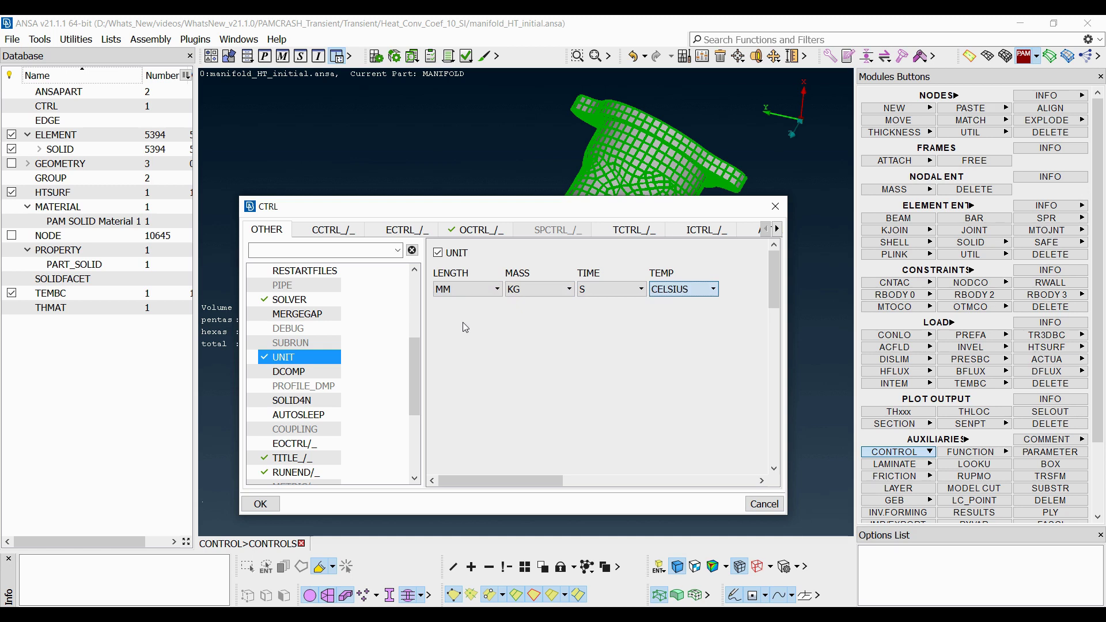
# Set the title to 'Heat Transfer Analysis with Convenction'.
pyautogui.click(305, 457)
pyautogui.click(540, 292)
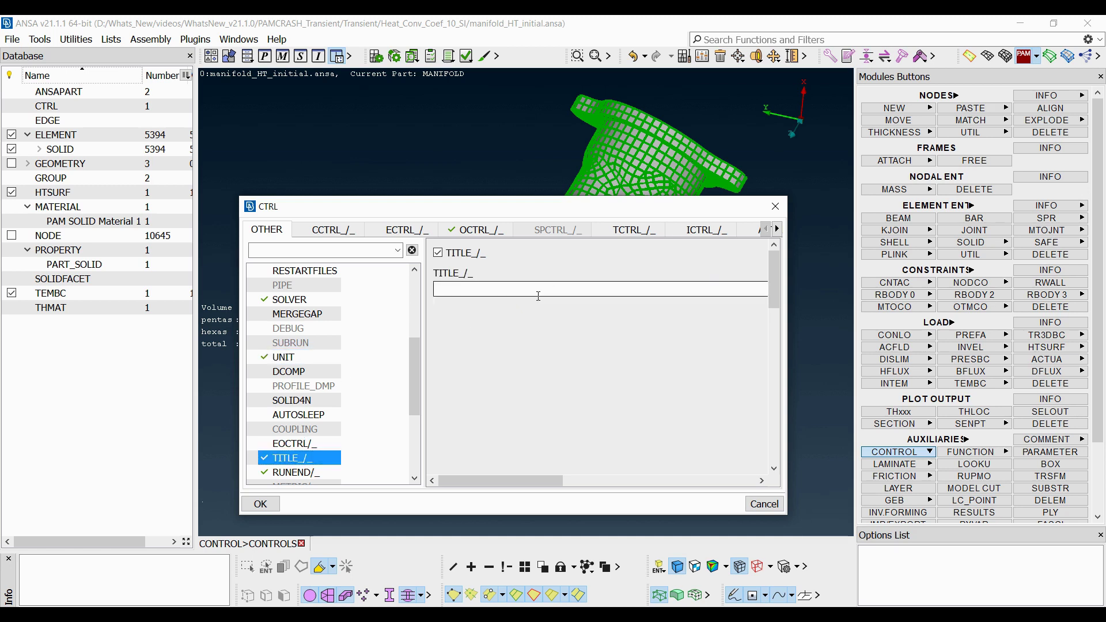
pyautogui.write('Heat Transfer Analysis with Convenction')
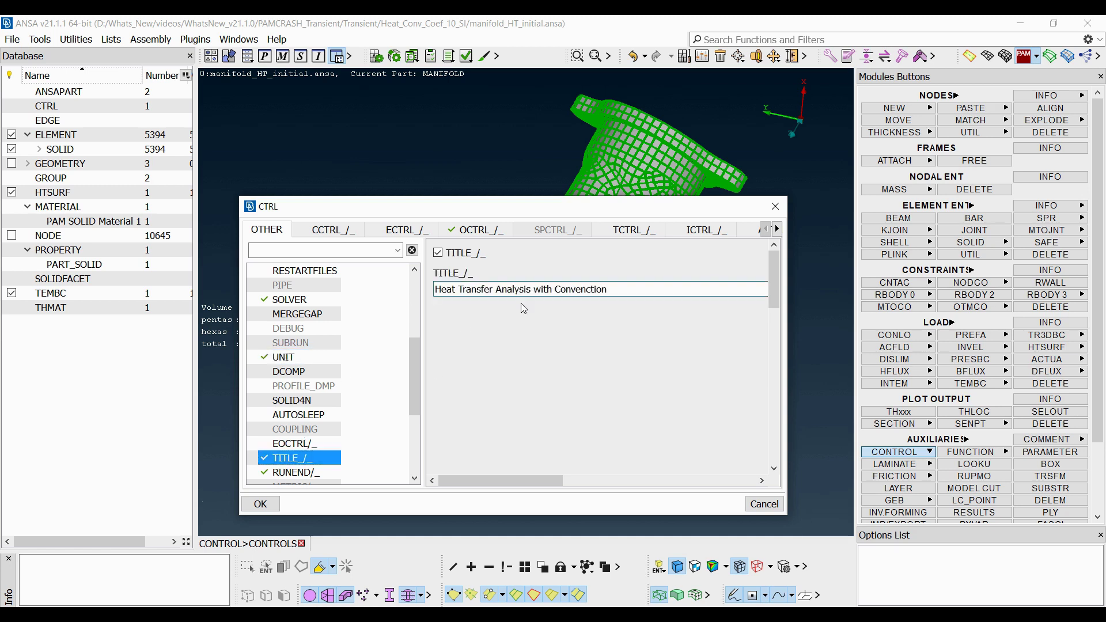
# Set the RUNEND/_ end time TIO2 to 10.
pyautogui.click(305, 472)
pyautogui.click(547, 290)
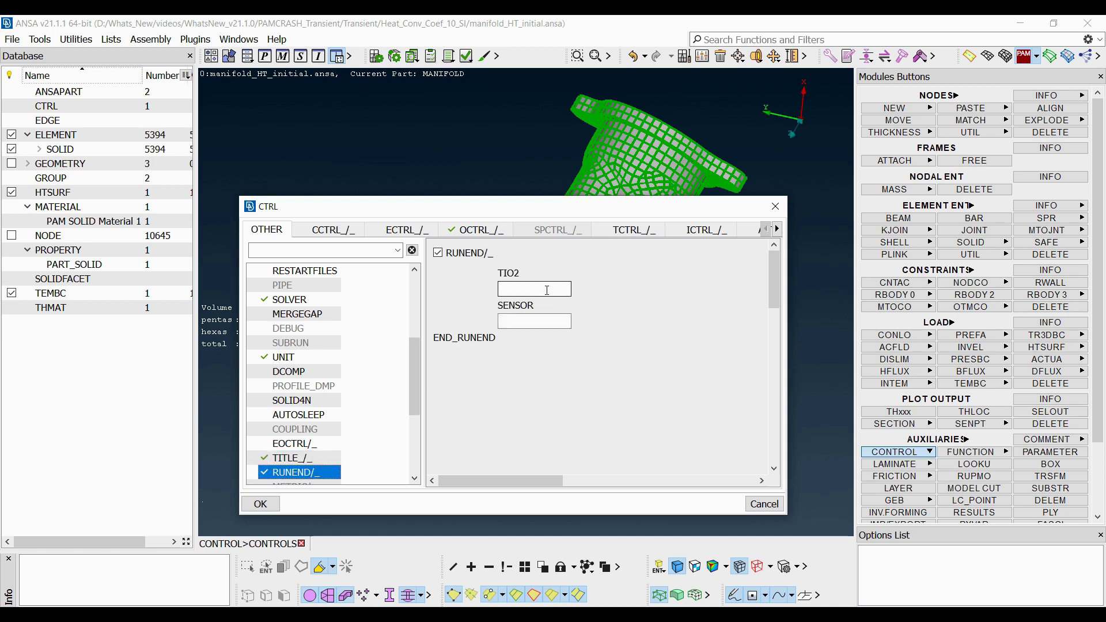
pyautogui.write('10')
pyautogui.press('Tab')
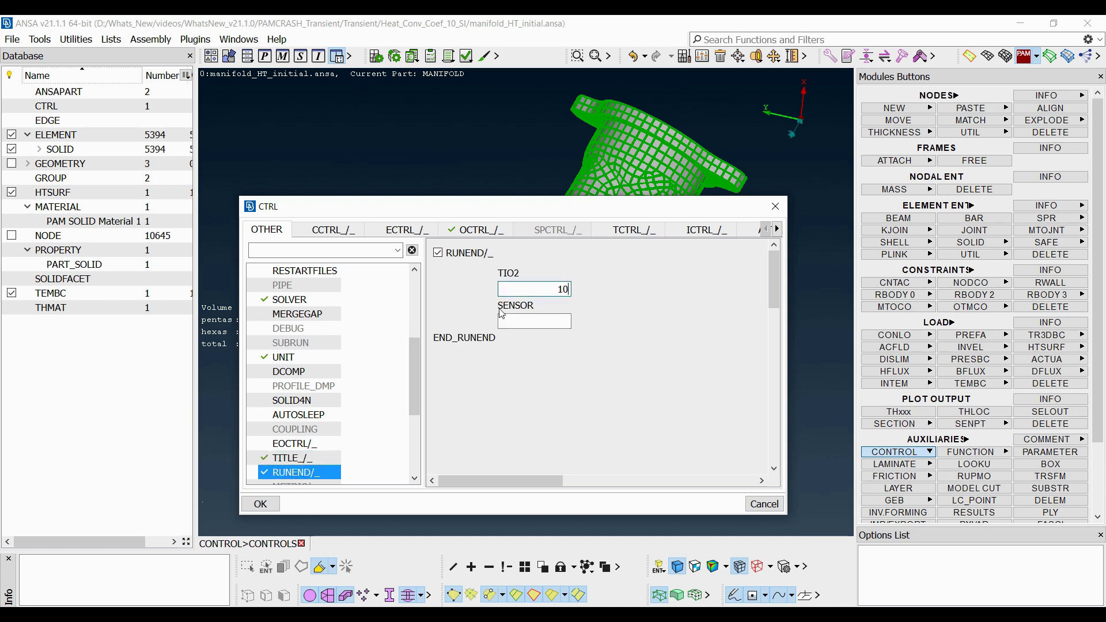
pyautogui.scroll(-1, 415, 383)
pyautogui.scroll(-2, 417, 394)
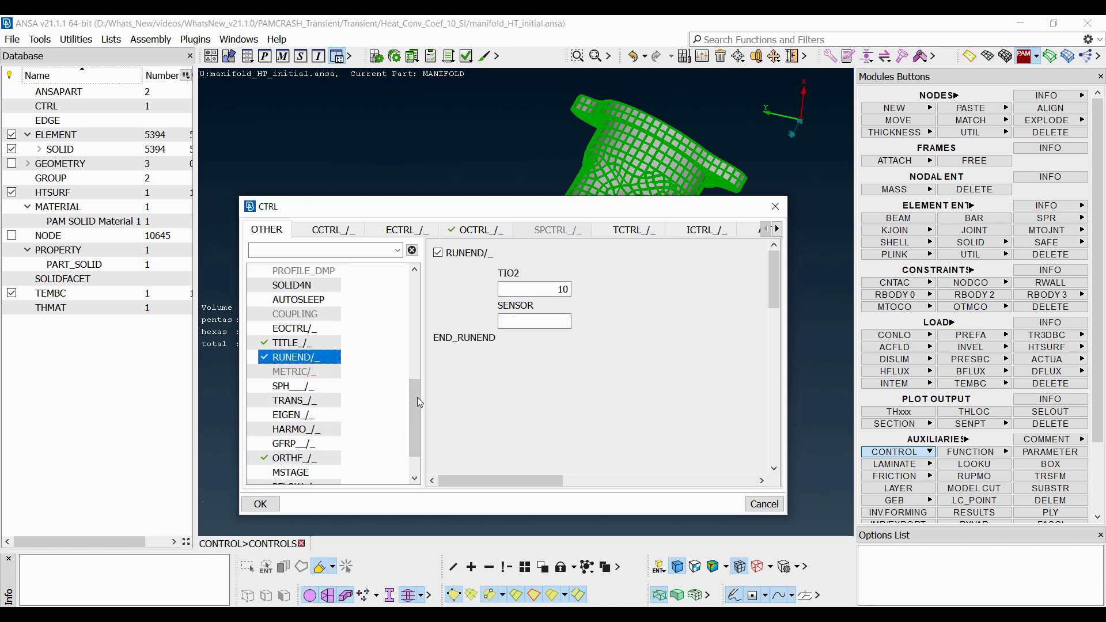
# Set the OCTRL time-history and contour-plot output intervals to 0.5.
pyautogui.click(477, 233)
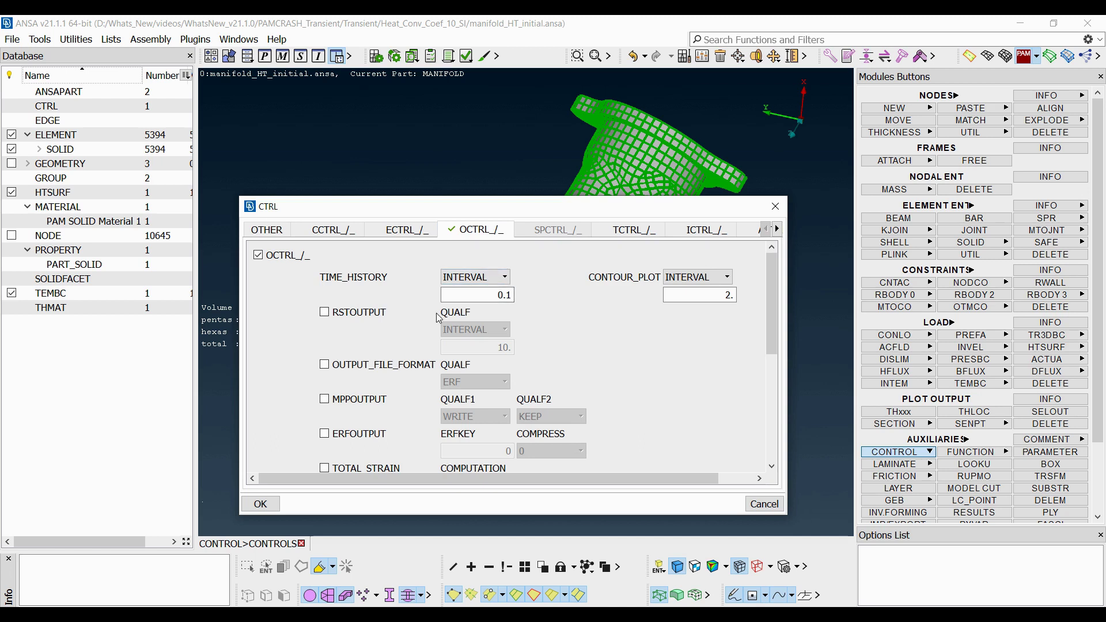
pyautogui.doubleClick(480, 296)
pyautogui.write('0.5')
pyautogui.doubleClick(713, 295)
pyautogui.write('0.5')
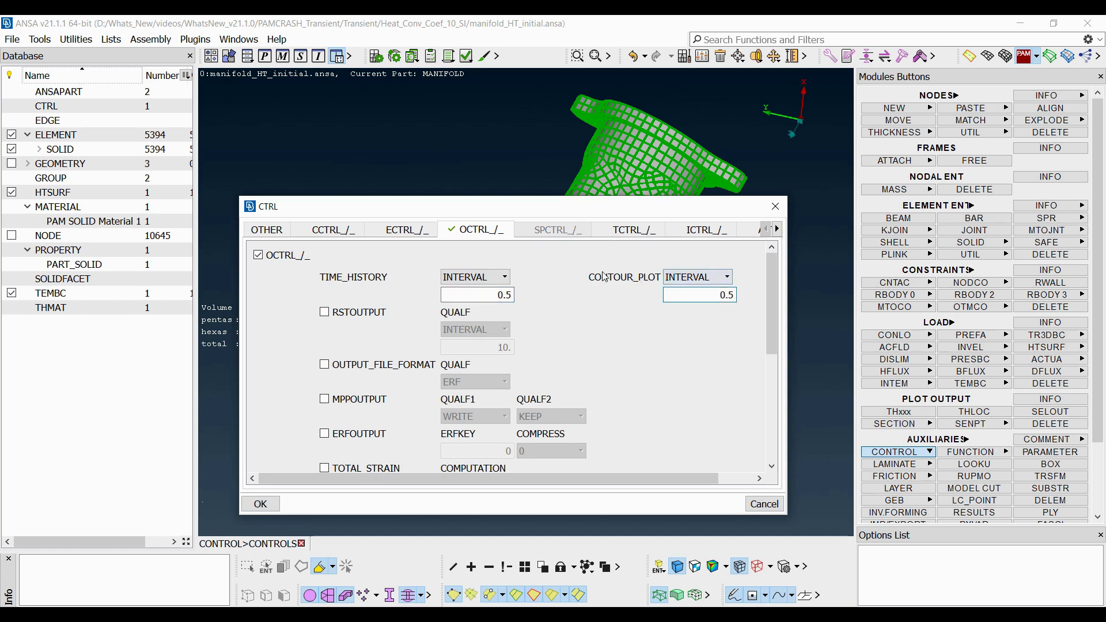
# Enable TCTRL time-step control with a PREFER step value of 0.5.
pyautogui.click(617, 232)
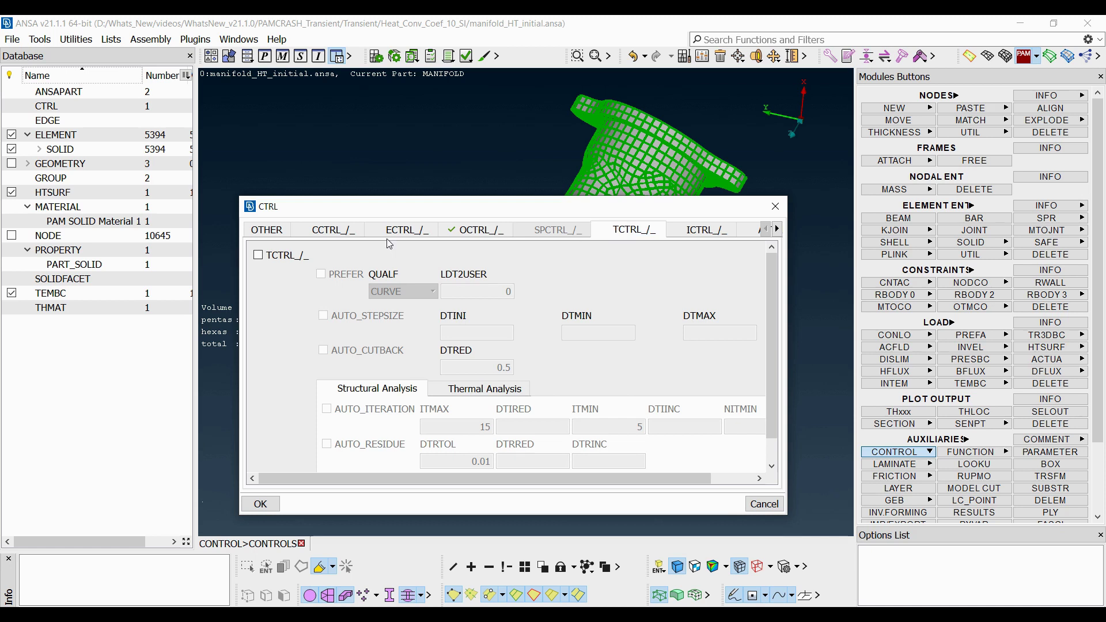
pyautogui.click(258, 256)
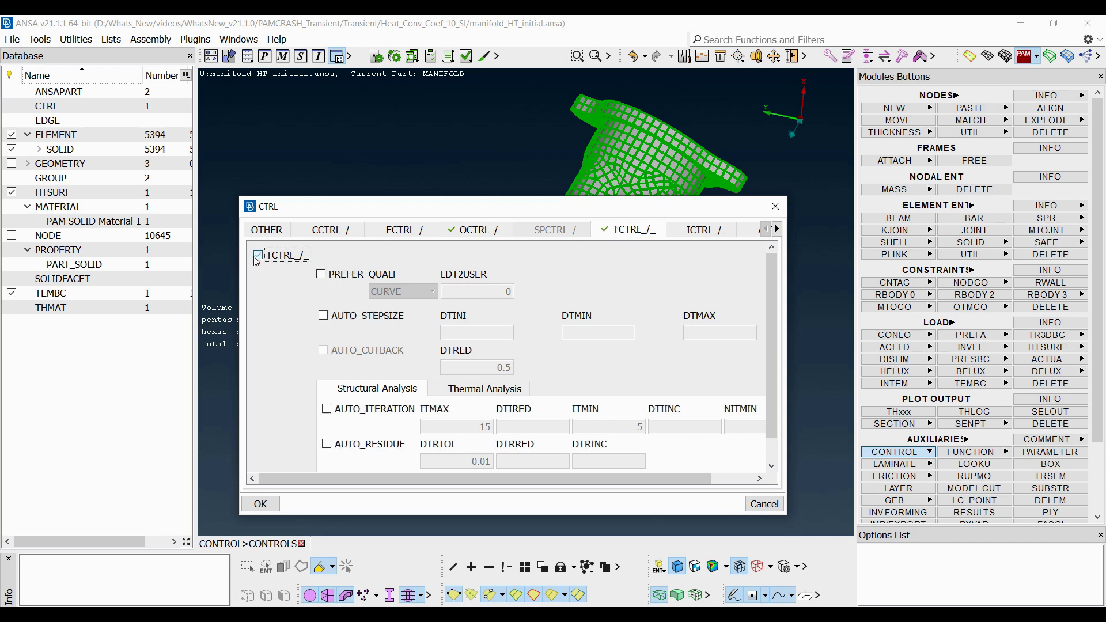
pyautogui.click(321, 274)
pyautogui.click(402, 292)
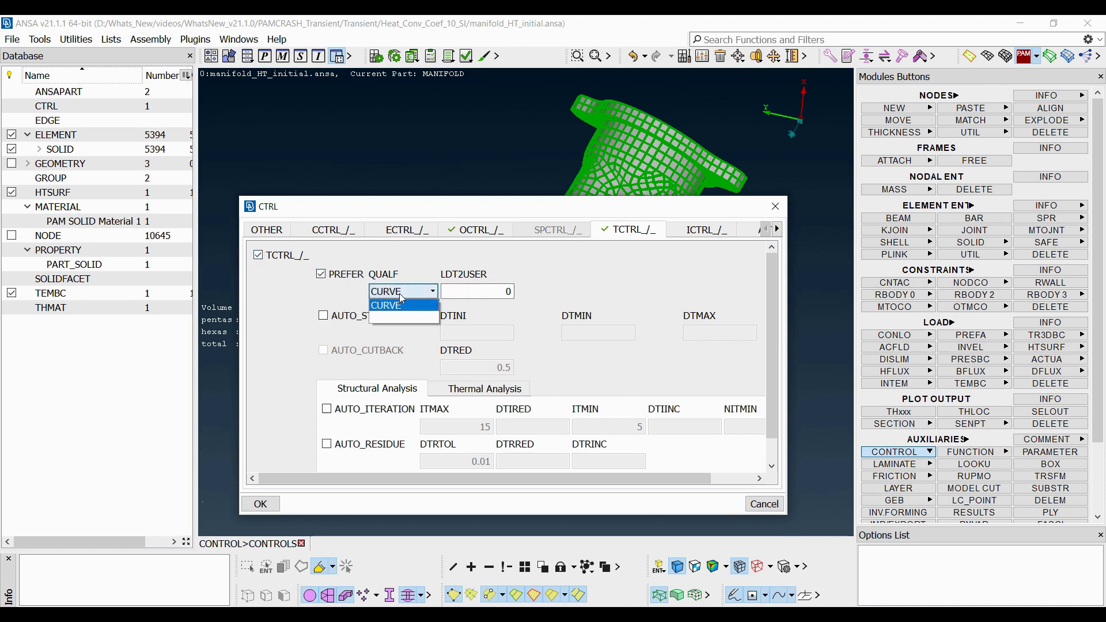
pyautogui.click(396, 315)
pyautogui.click(462, 292)
pyautogui.write('0.5')
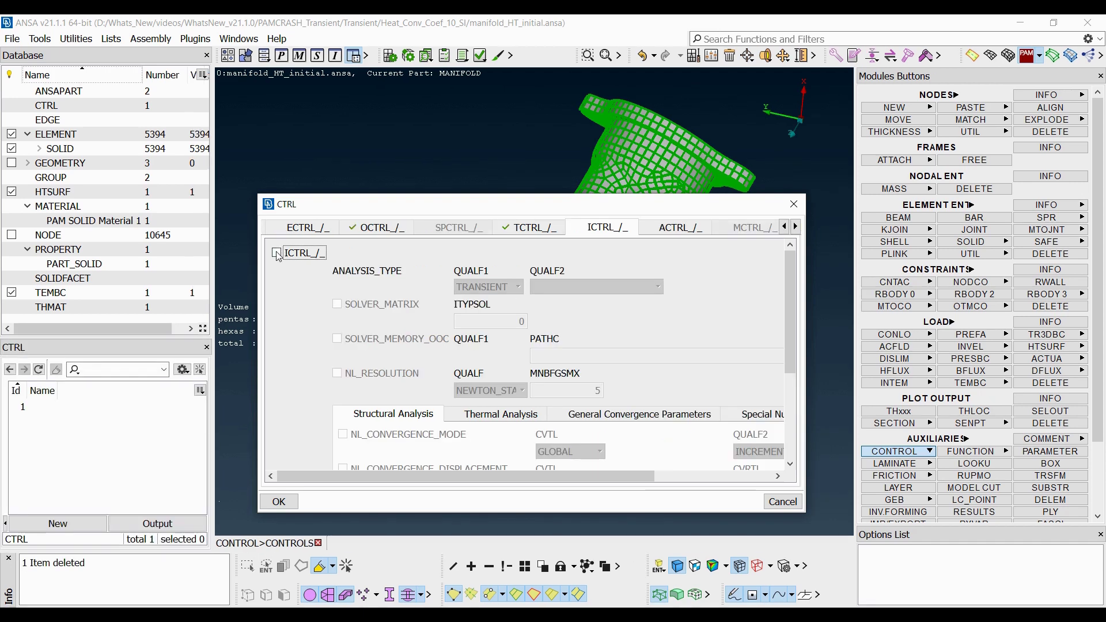
# Enable ICTRL as TRANSIENT and HEAT with UNCOUPLED coupling type.
pyautogui.click(276, 254)
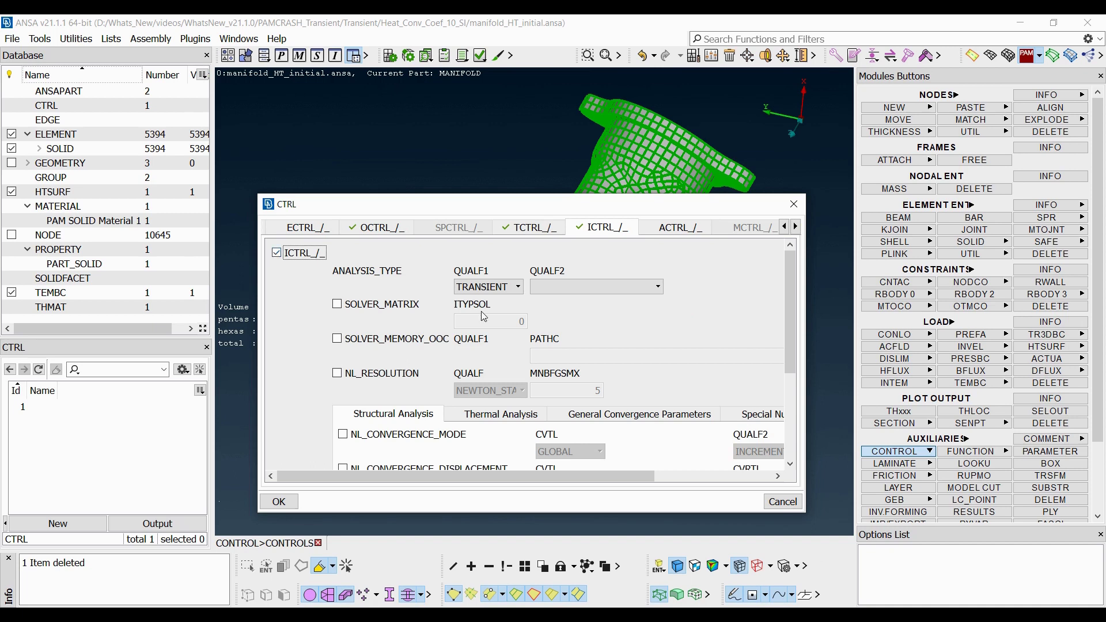
pyautogui.click(490, 287)
pyautogui.click(498, 338)
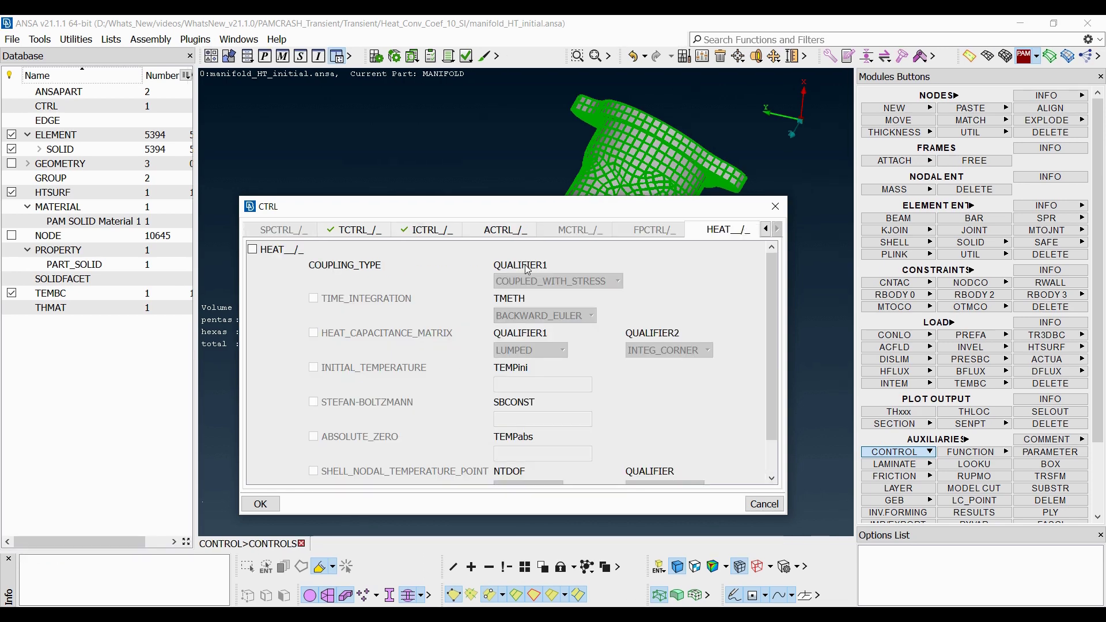
pyautogui.click(252, 249)
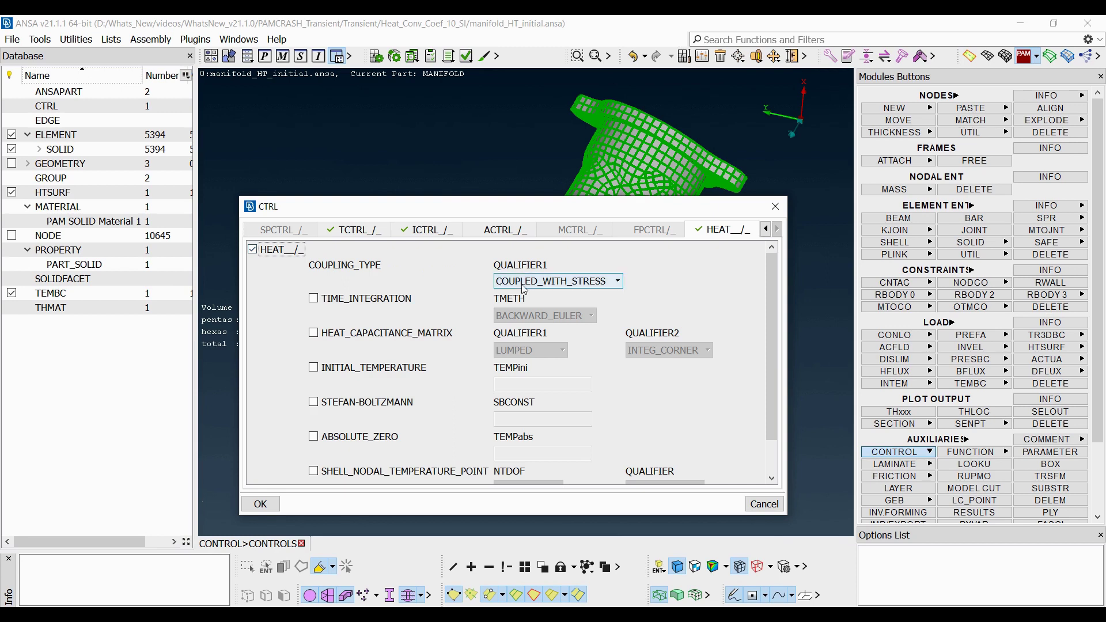
pyautogui.click(499, 283)
pyautogui.click(558, 296)
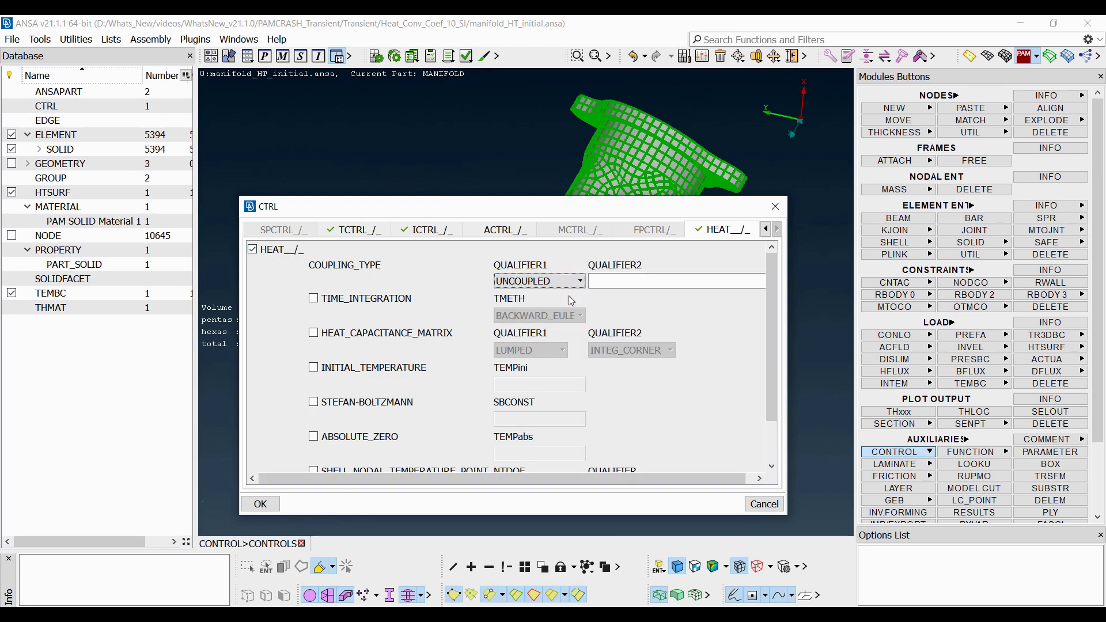
# Enable an initial temperature TEMPini of 20 and confirm the control card.
pyautogui.click(313, 369)
pyautogui.click(515, 389)
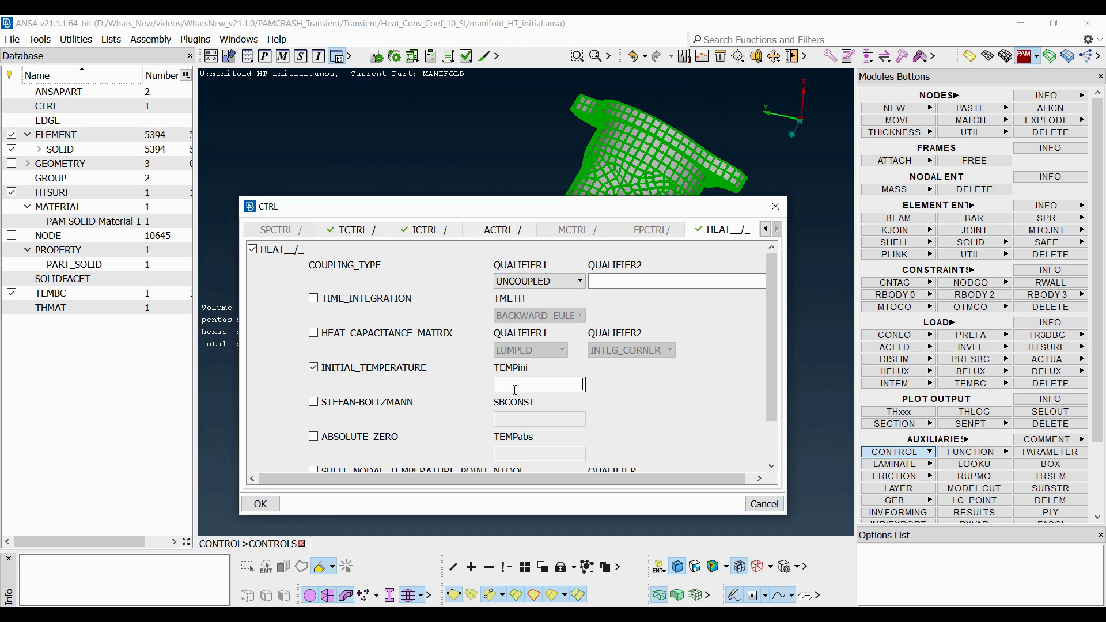
pyautogui.write('20')
pyautogui.click(270, 505)
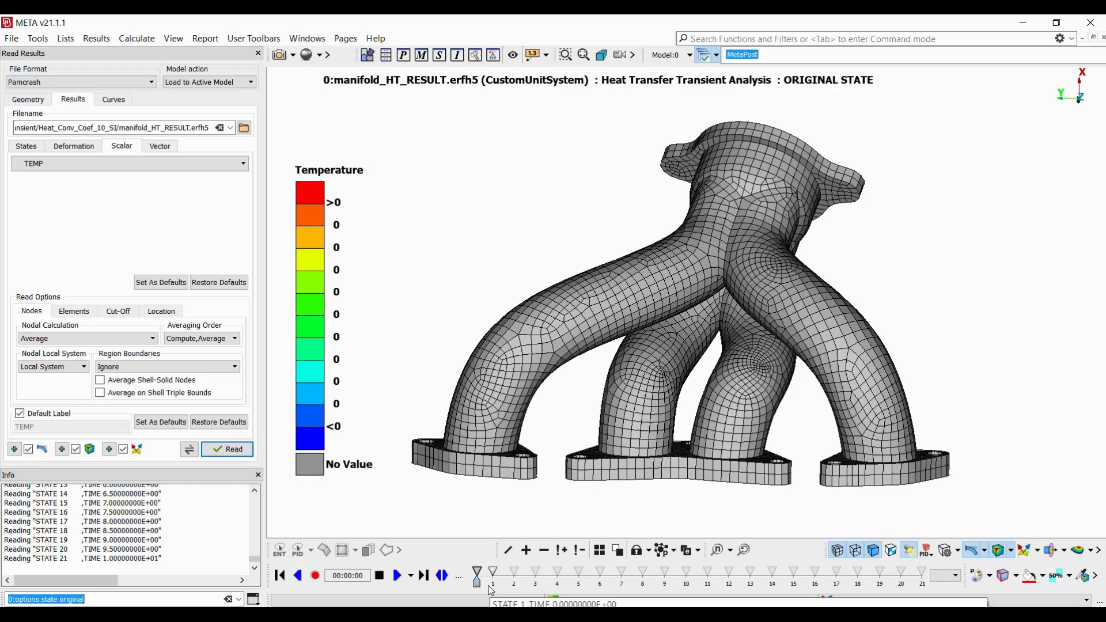
# Show the temperature contour at state 1, then step forward through the states to STATE 20.
pyautogui.click(489, 588)
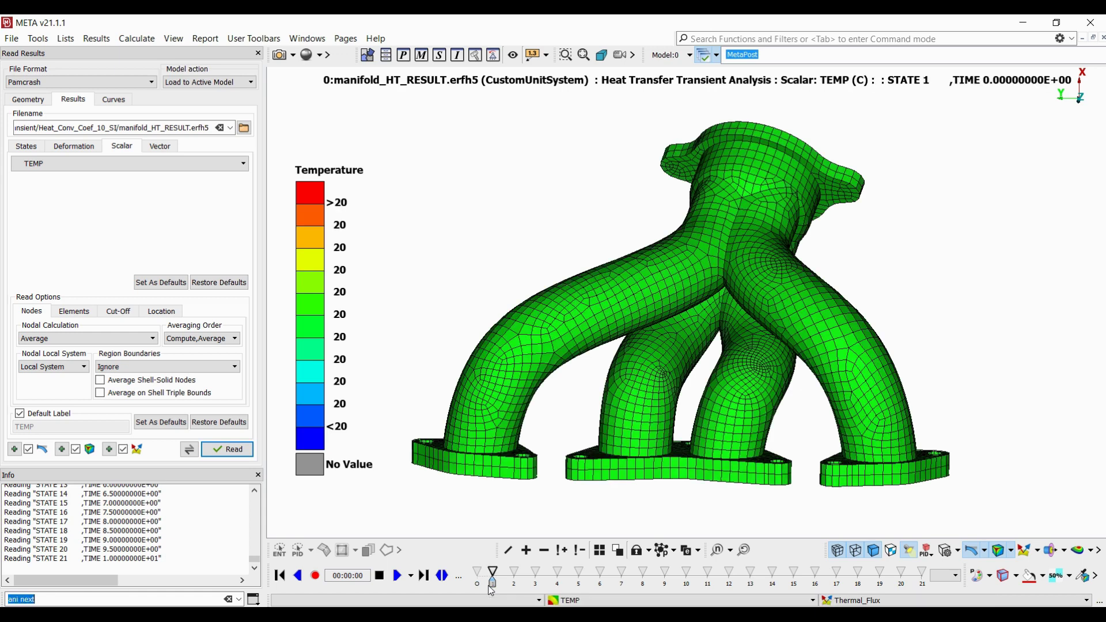
pyautogui.press('Return')
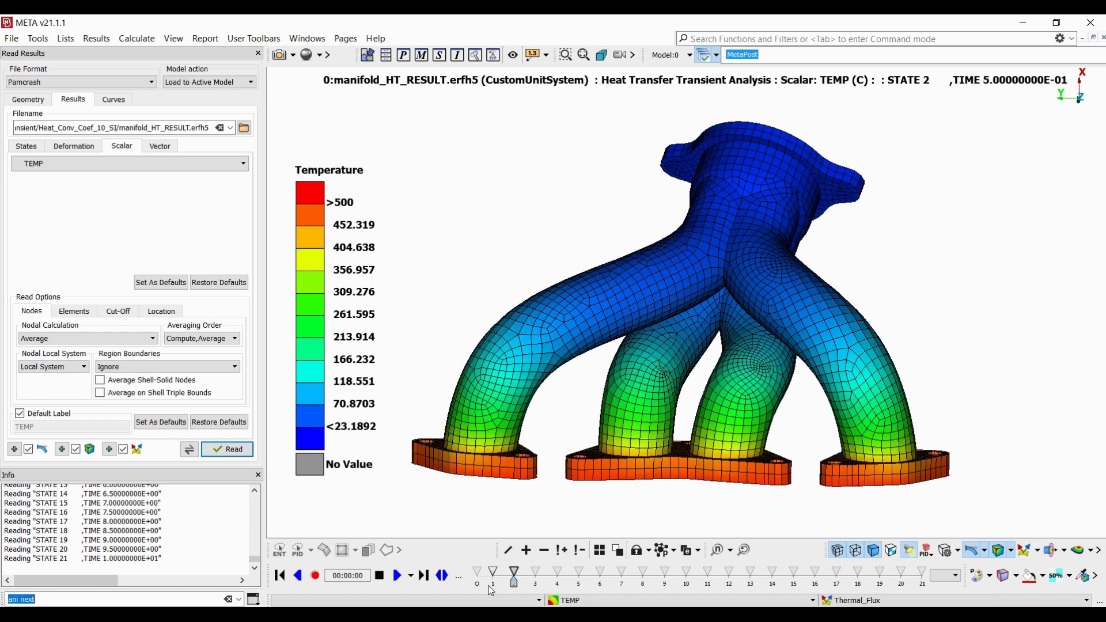
pyautogui.press('Return')
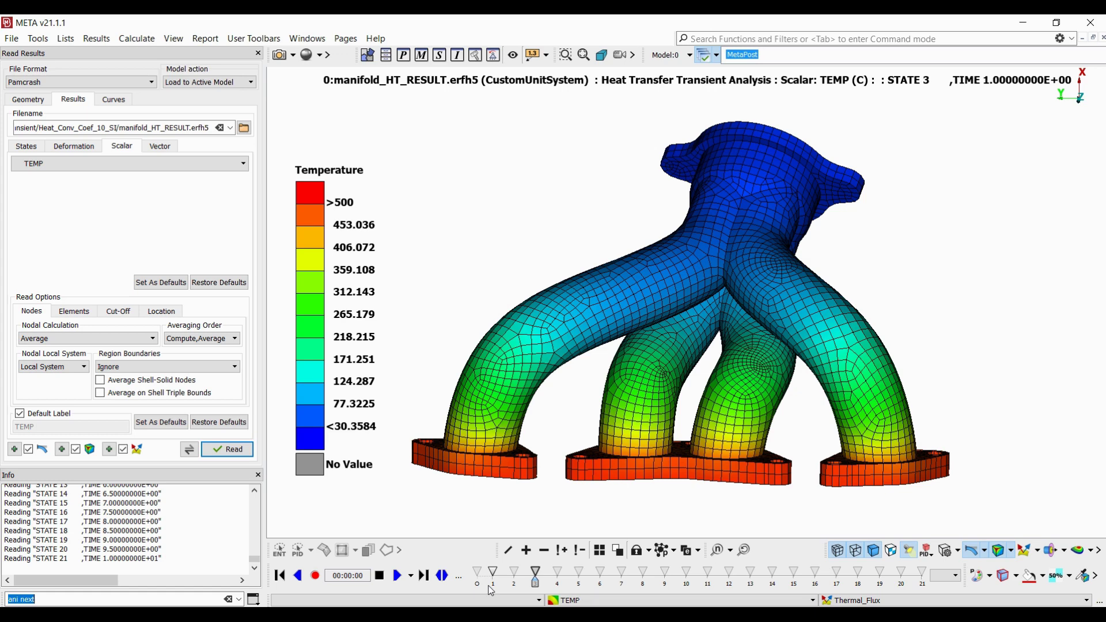
pyautogui.press('Return')
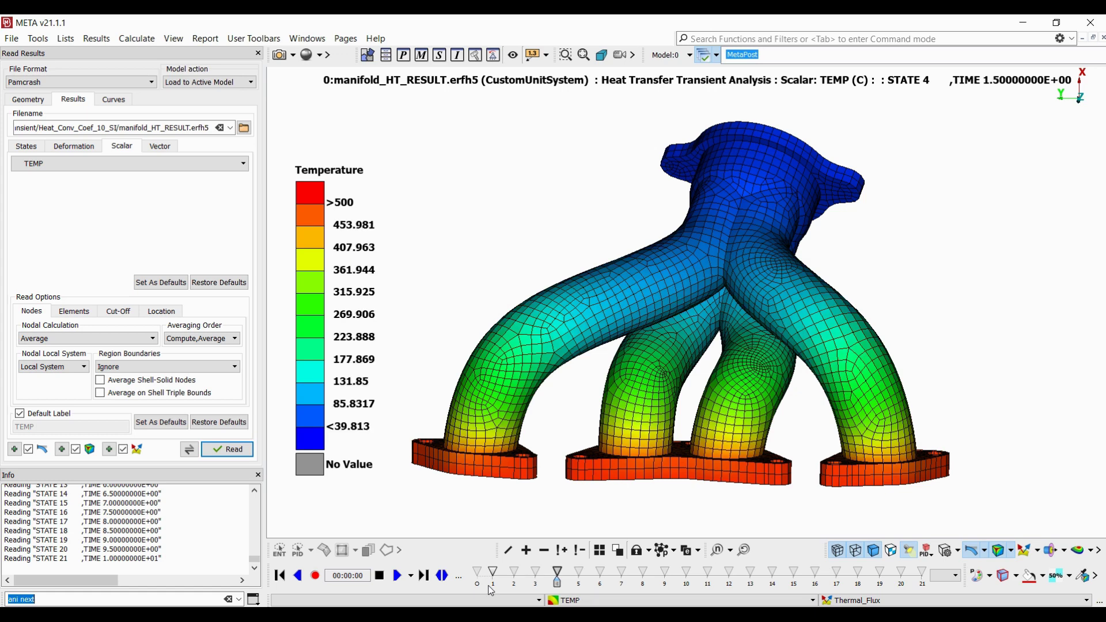
pyautogui.press('Return')
pyautogui.press('Return')
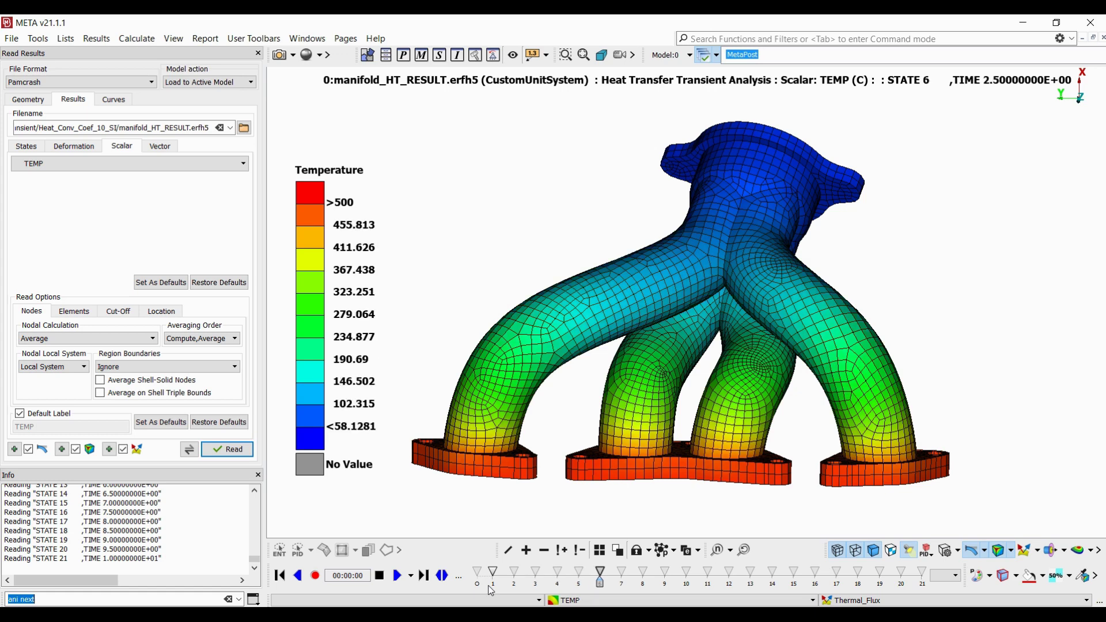
pyautogui.press('Return')
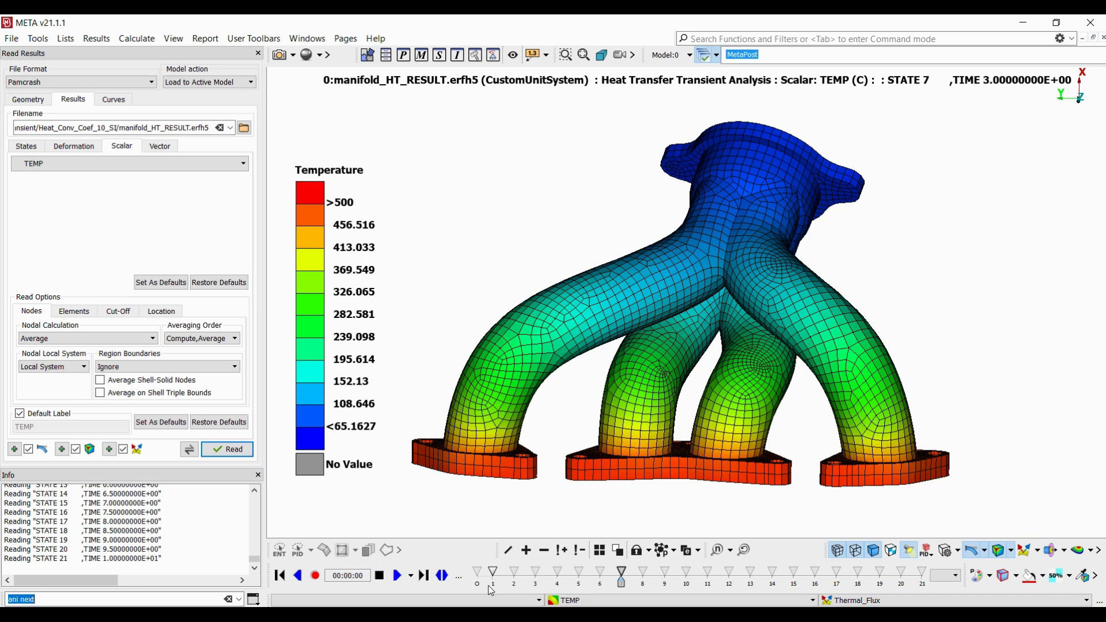
pyautogui.press('Return')
pyautogui.press('Return')
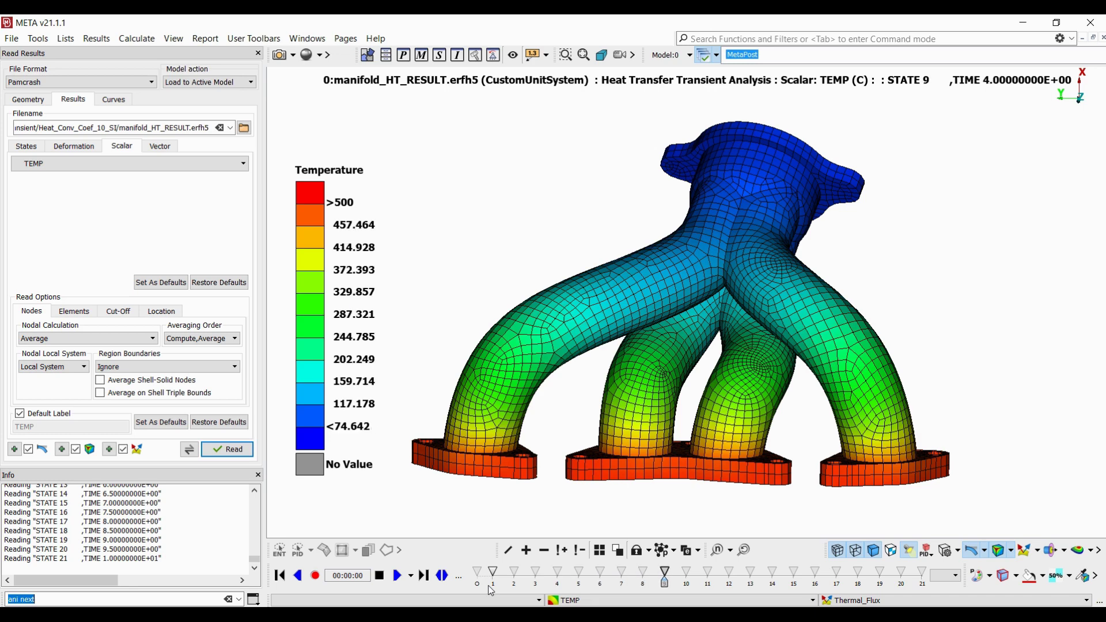
pyautogui.press('Return')
pyautogui.press('Return')
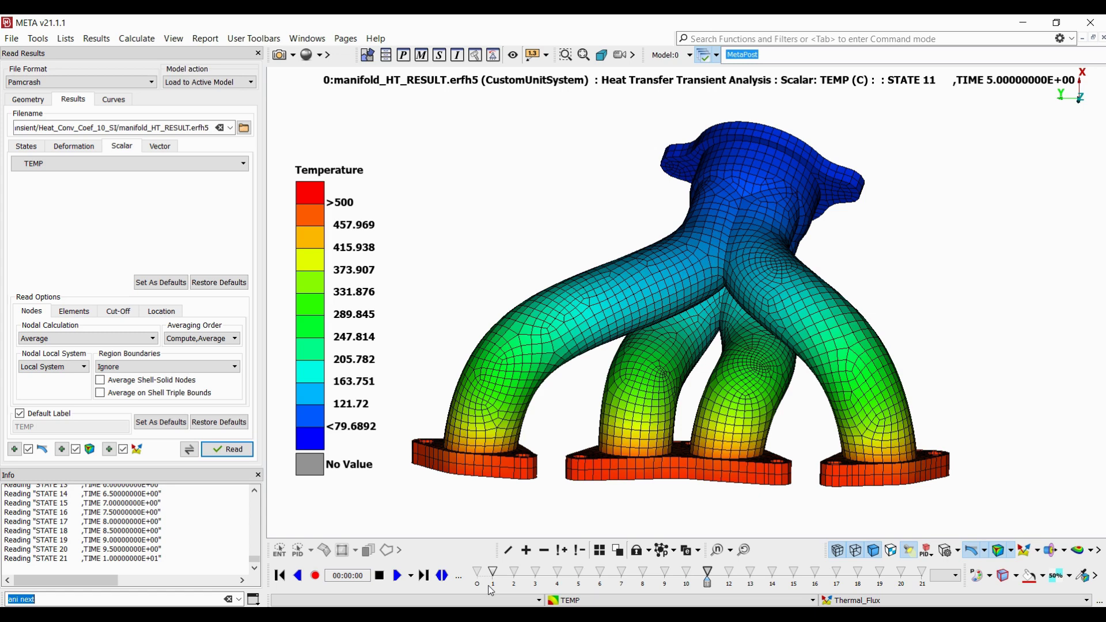
pyautogui.press('Return')
pyautogui.press('Return')
pyautogui.press('Return')
pyautogui.press('Return')
pyautogui.press('Return')
pyautogui.press('Return')
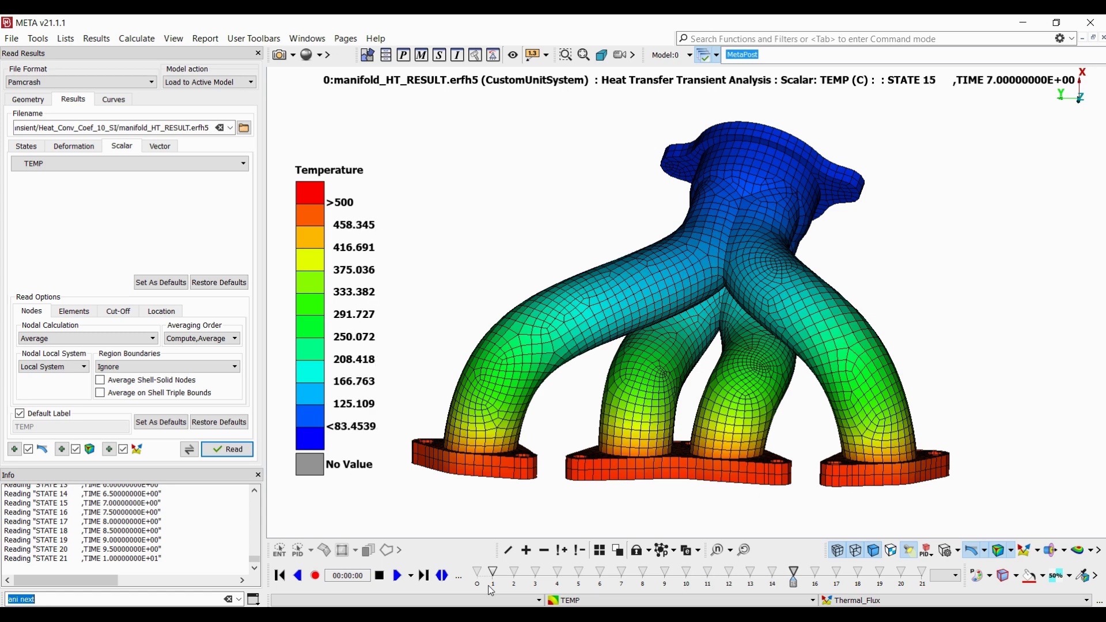
pyautogui.press('Return')
pyautogui.press('Return')
pyautogui.press('Return')
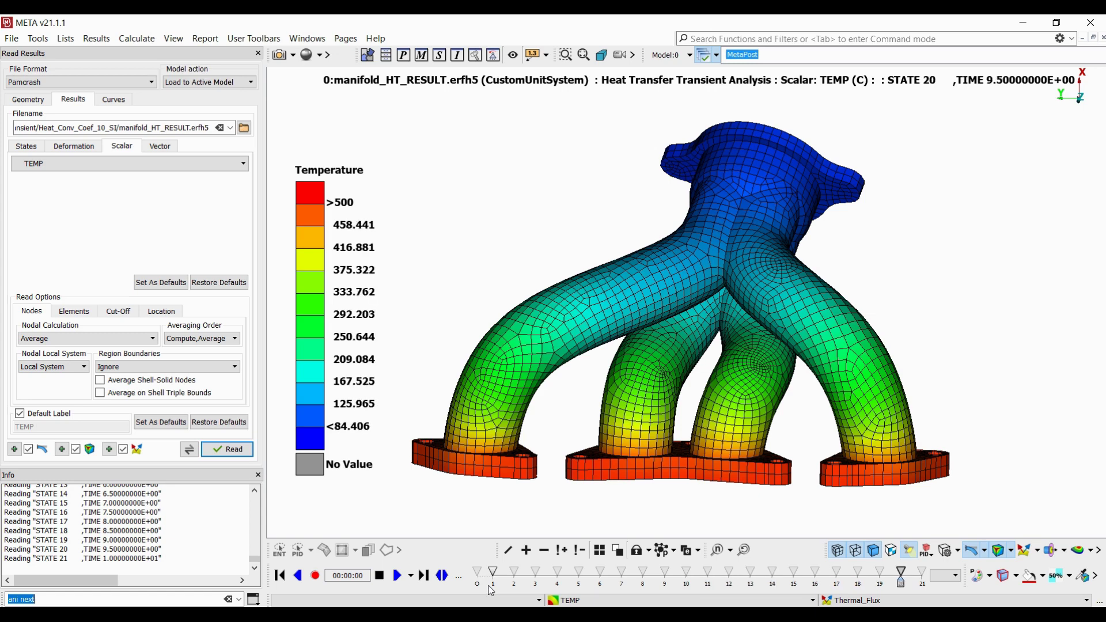
pyautogui.press('Return')
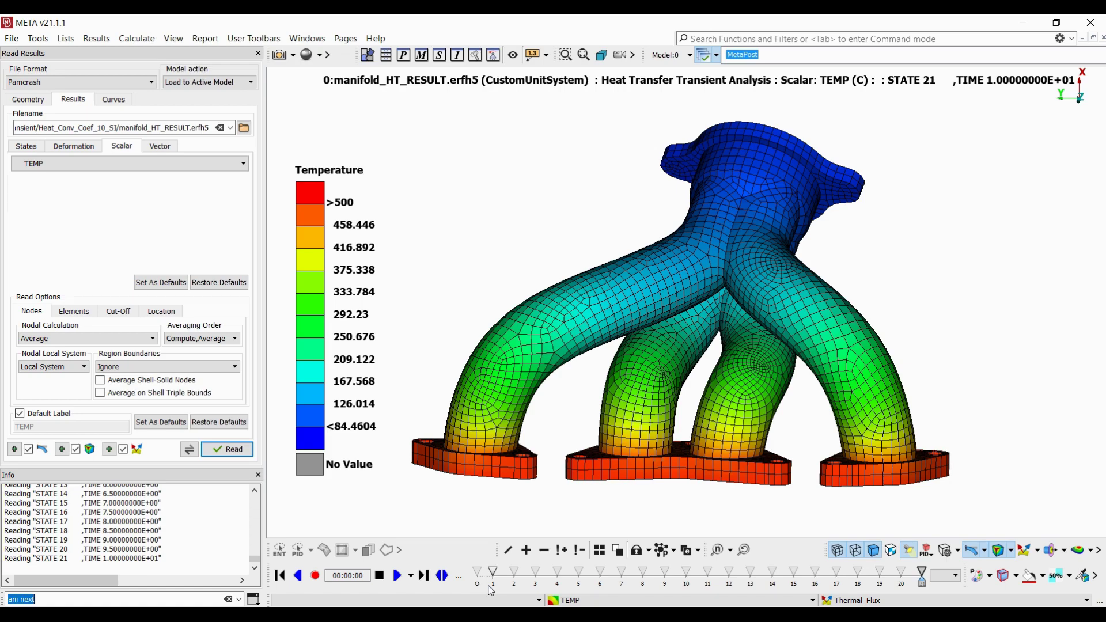